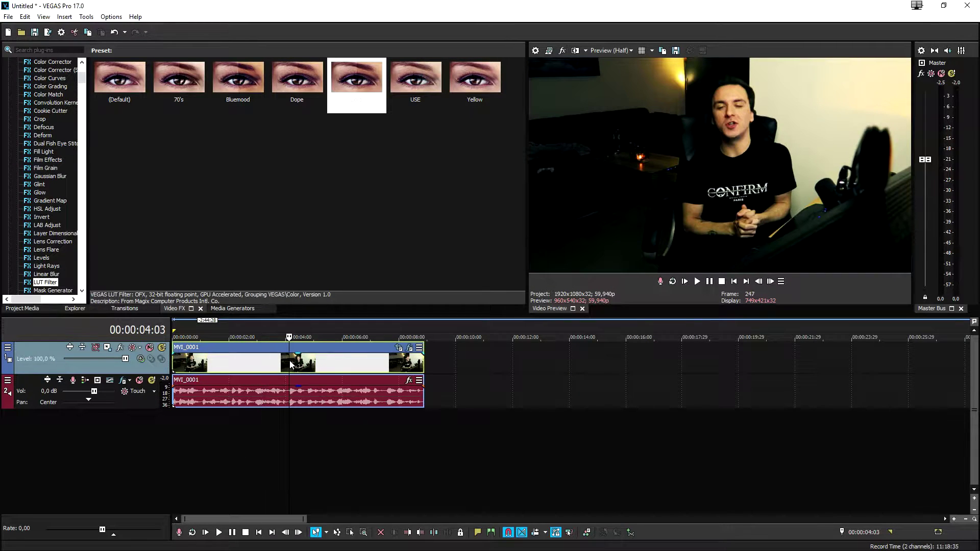
{"action": "scroll", "coordinate": [458, 367], "scroll_direction": "up", "scroll_amount": 3}
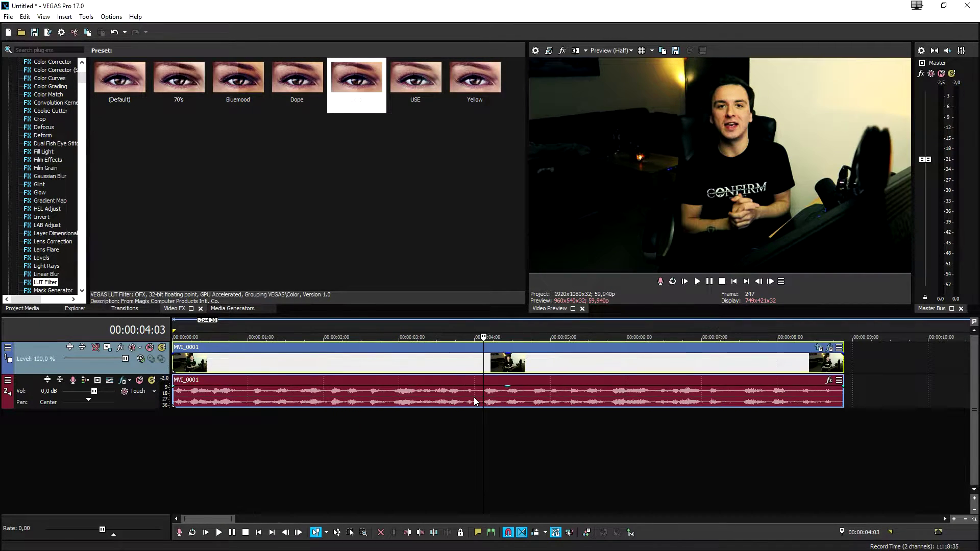
{"action": "scroll", "coordinate": [473, 397], "scroll_direction": "down", "scroll_amount": 1}
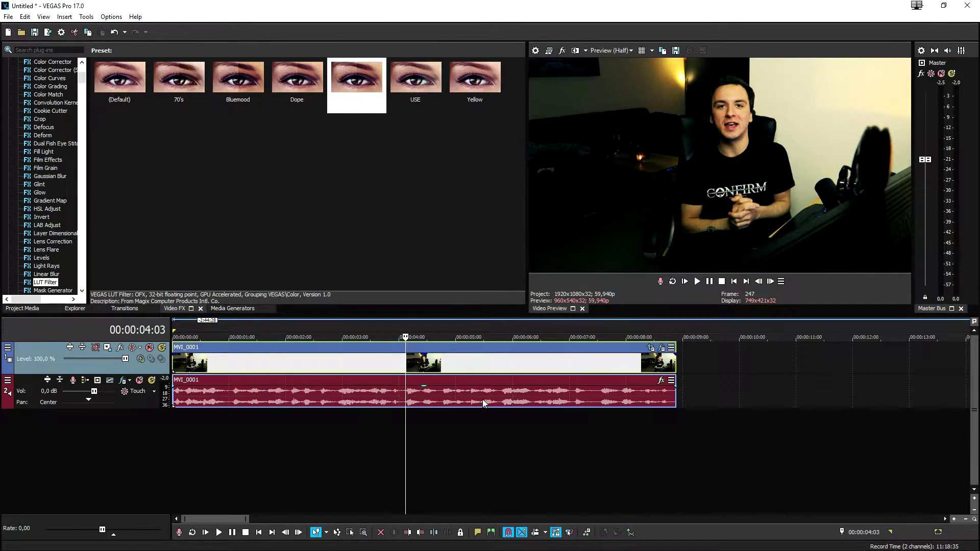
{"action": "scroll", "coordinate": [483, 399], "scroll_direction": "up", "scroll_amount": 1}
{"action": "scroll", "coordinate": [474, 397], "scroll_direction": "down", "scroll_amount": 1}
{"action": "scroll", "coordinate": [483, 399], "scroll_direction": "up", "scroll_amount": 2}
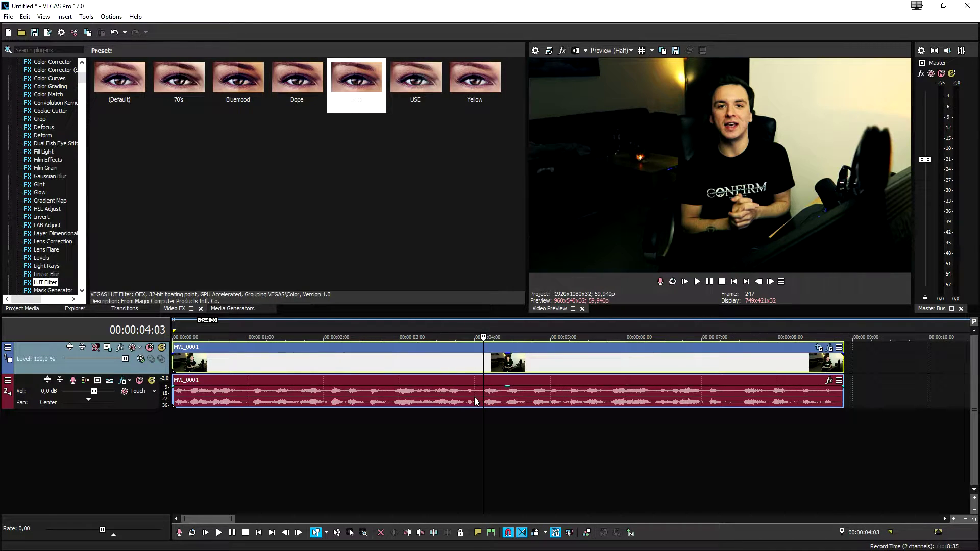
{"action": "scroll", "coordinate": [474, 397], "scroll_direction": "down", "scroll_amount": 2}
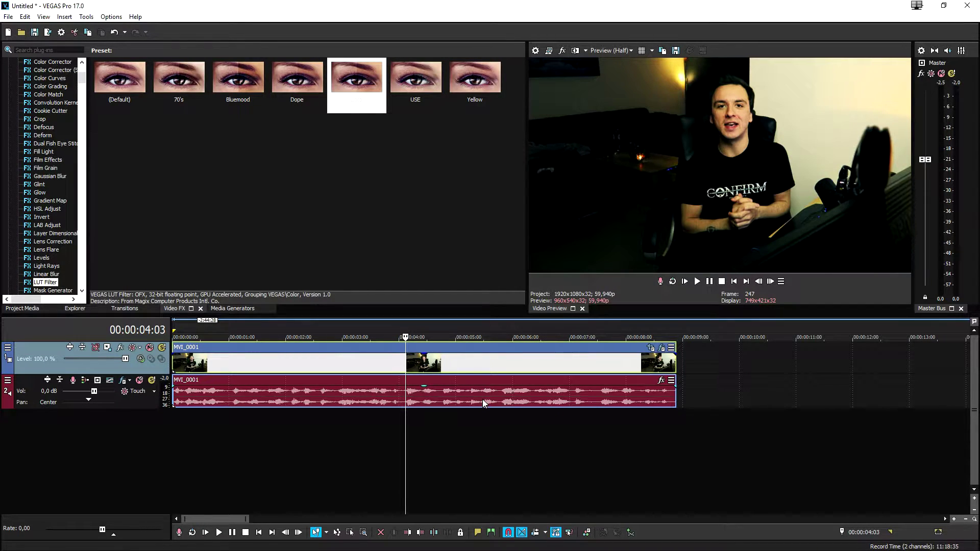
Select the MVI_0001 clips, set the playhead near the start, and slide intro sync later
{"action": "left_click", "coordinate": [482, 398]}
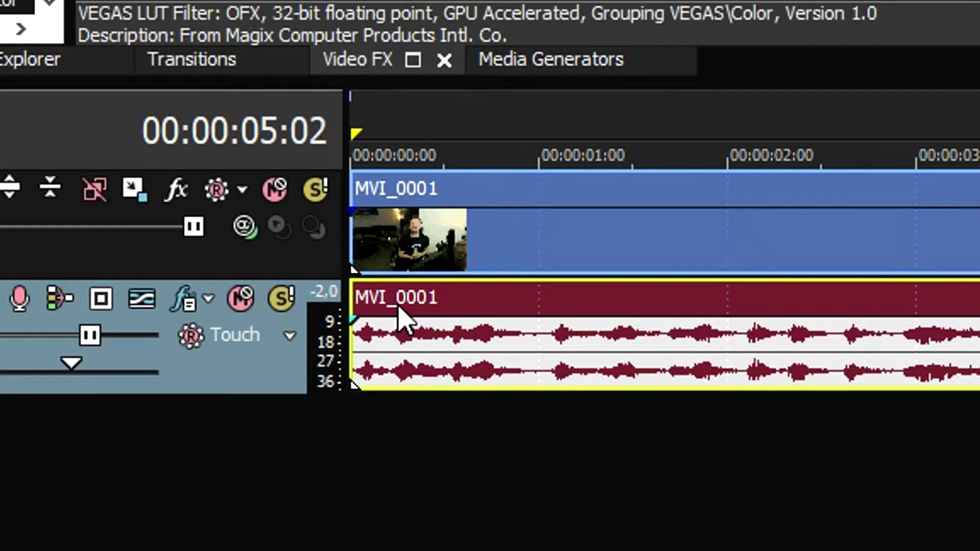
{"action": "left_click", "coordinate": [517, 341]}
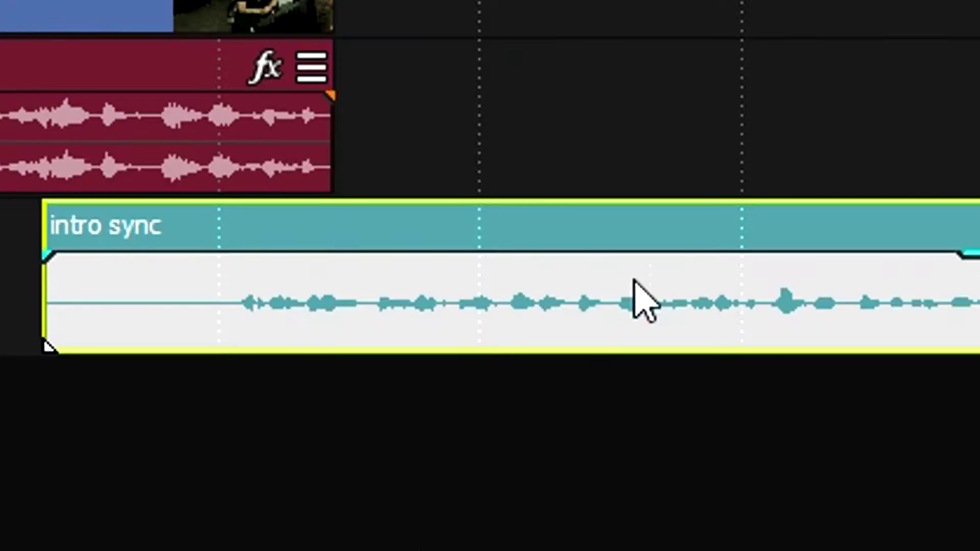
{"action": "left_click_drag", "start_coordinate": [641, 300], "coordinate": [696, 317]}
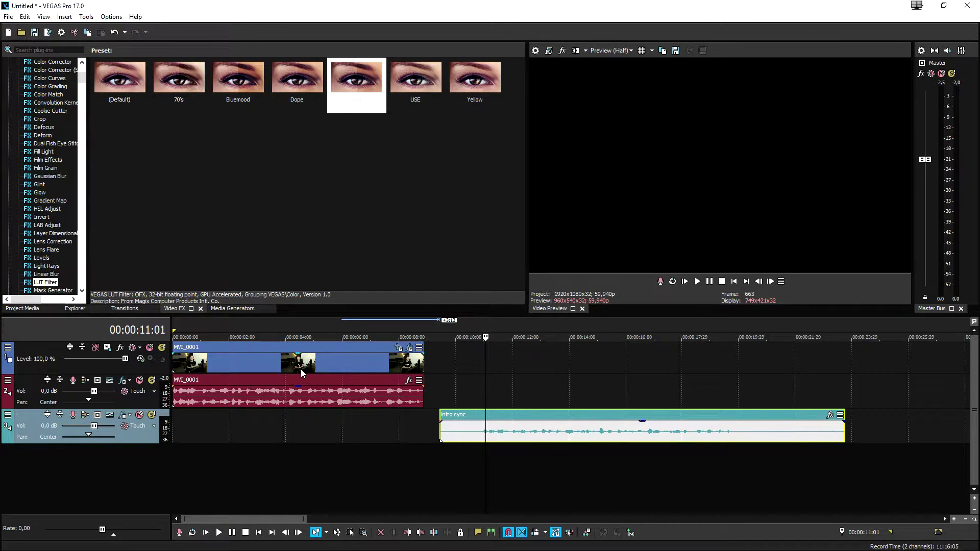
Line up the MVI_0001 clips with intro sync, nudging intro sync slightly earlier to match
{"action": "left_click_drag", "start_coordinate": [301, 364], "coordinate": [564, 363]}
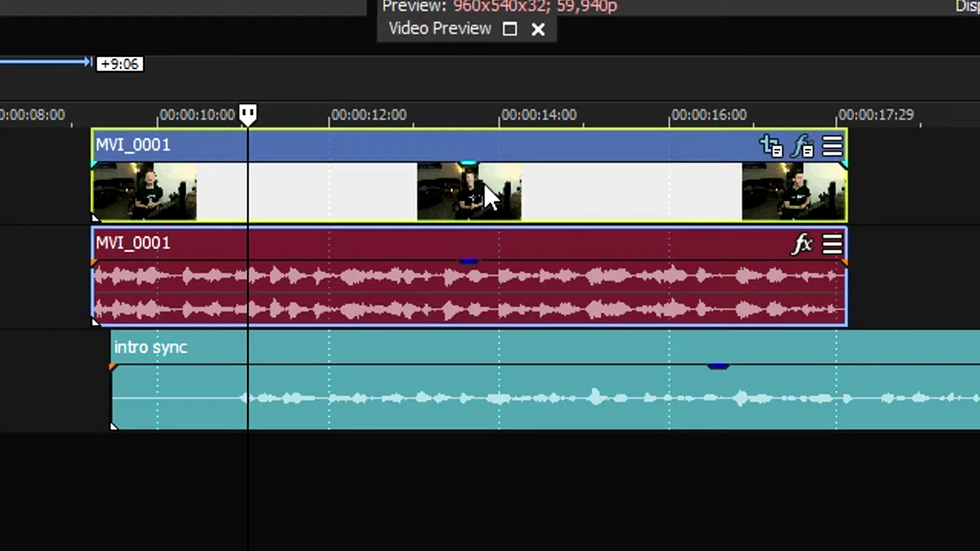
{"action": "left_click_drag", "start_coordinate": [484, 184], "coordinate": [502, 184]}
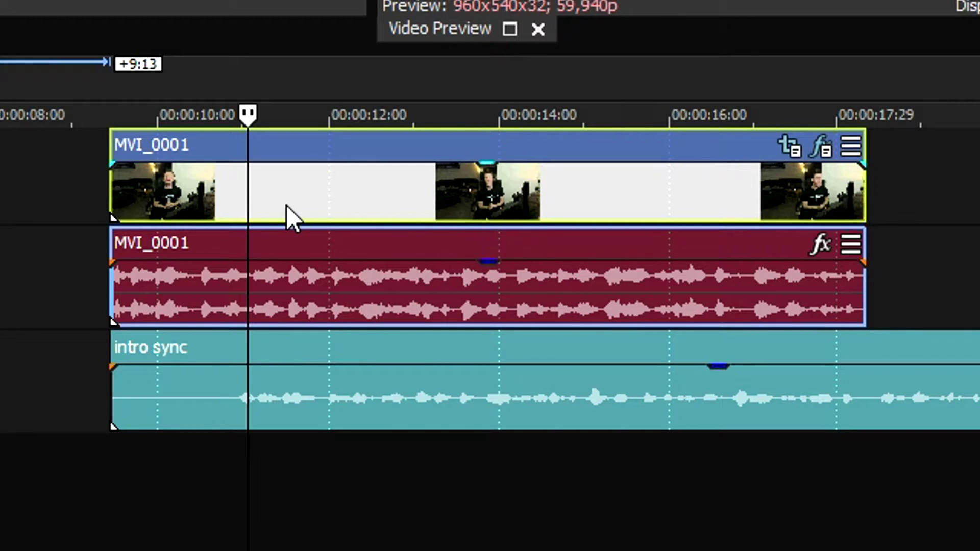
{"action": "scroll", "coordinate": [287, 206], "scroll_direction": "up", "scroll_amount": 3}
{"action": "scroll", "coordinate": [518, 217], "scroll_direction": "up", "scroll_amount": 2}
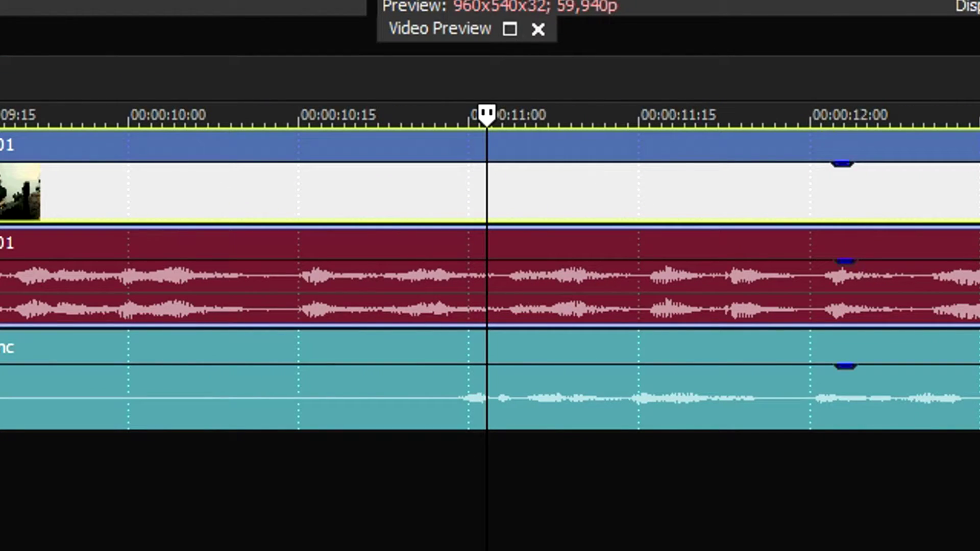
{"action": "mouse_move", "coordinate": [130, 226]}
{"action": "left_mouse_down"}
{"action": "mouse_move", "coordinate": [392, 193]}
{"action": "mouse_move", "coordinate": [533, 192]}
{"action": "left_mouse_up"}
{"action": "left_click", "coordinate": [459, 406]}
{"action": "scroll", "coordinate": [588, 432], "scroll_direction": "up", "scroll_amount": 2}
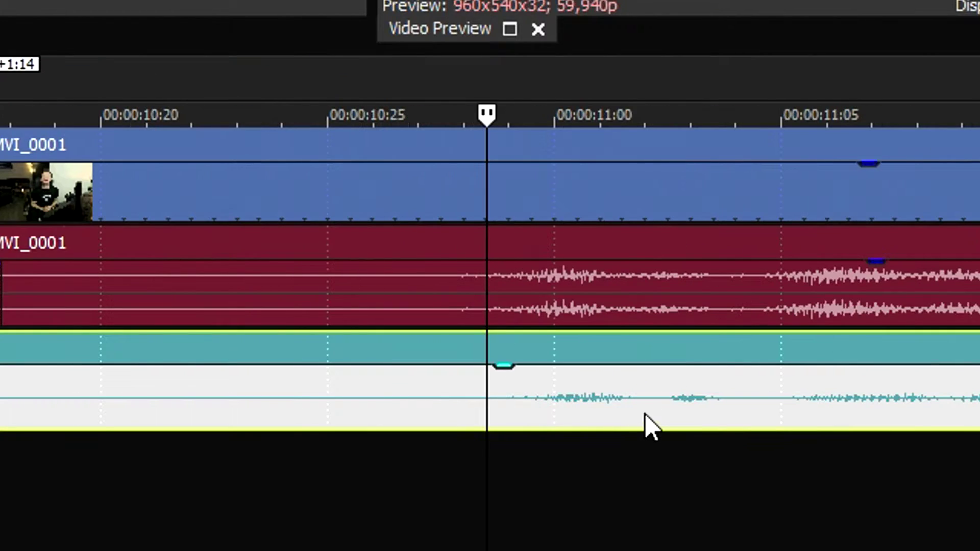
{"action": "left_click_drag", "start_coordinate": [644, 414], "coordinate": [634, 404]}
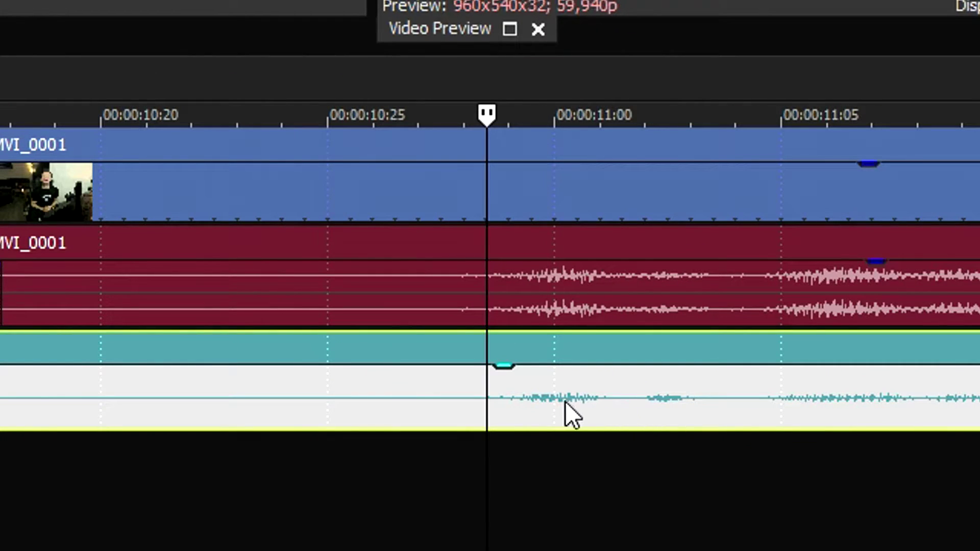
{"action": "scroll", "coordinate": [430, 412], "scroll_direction": "down", "scroll_amount": 2}
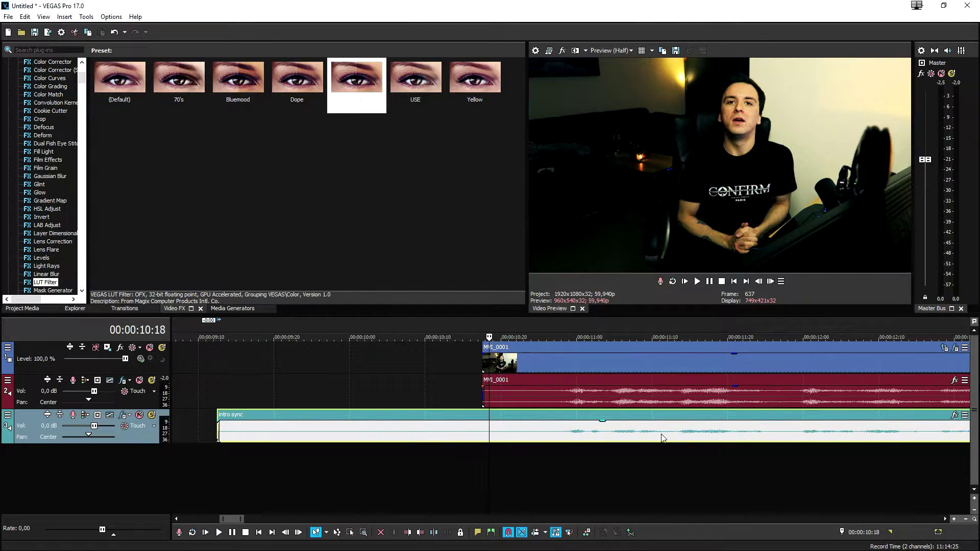
{"action": "scroll", "coordinate": [651, 436], "scroll_direction": "down", "scroll_amount": 4}
{"action": "scroll", "coordinate": [674, 437], "scroll_direction": "down", "scroll_amount": 3}
{"action": "scroll", "coordinate": [715, 440], "scroll_direction": "up", "scroll_amount": 5}
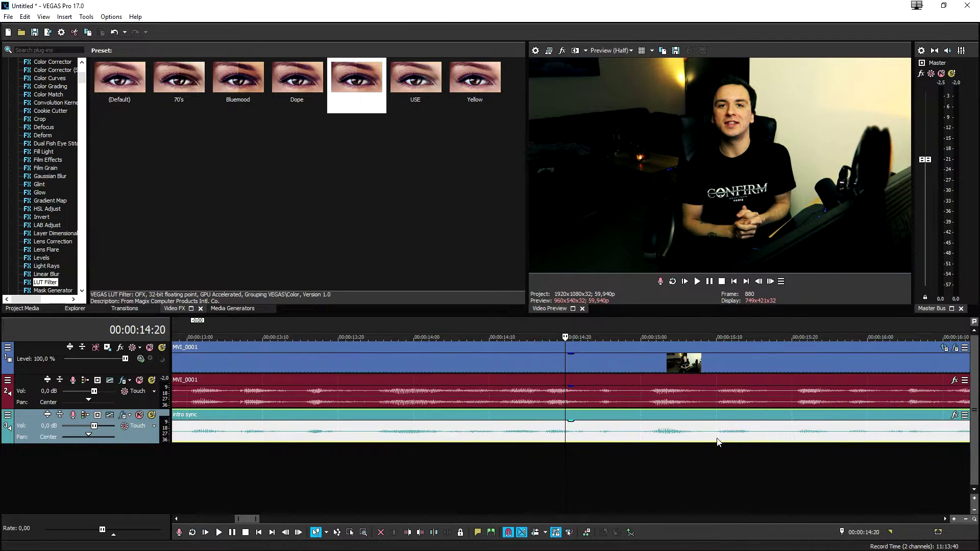
{"action": "scroll", "coordinate": [666, 434], "scroll_direction": "down", "scroll_amount": 3}
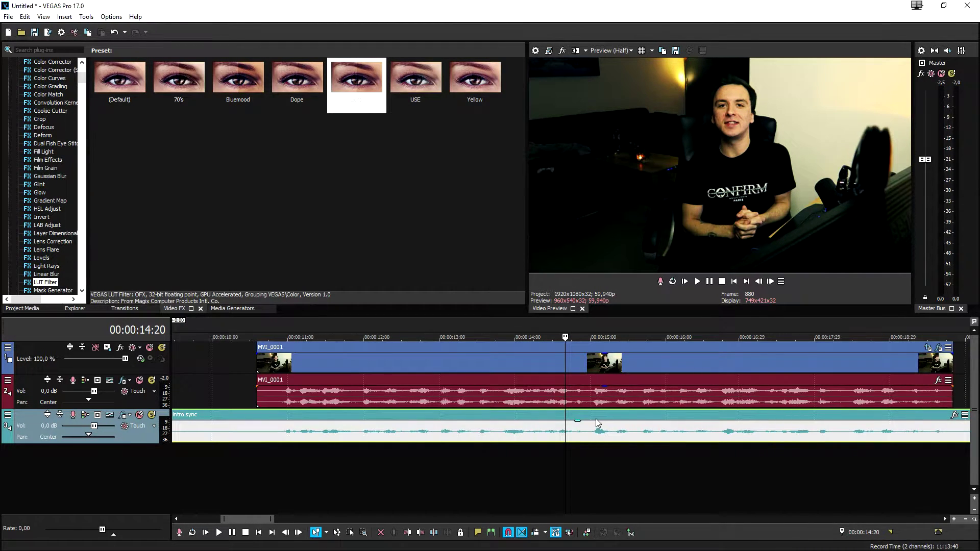
Return to the clip start and play the timeline to check the sync
{"action": "left_click", "coordinate": [612, 441]}
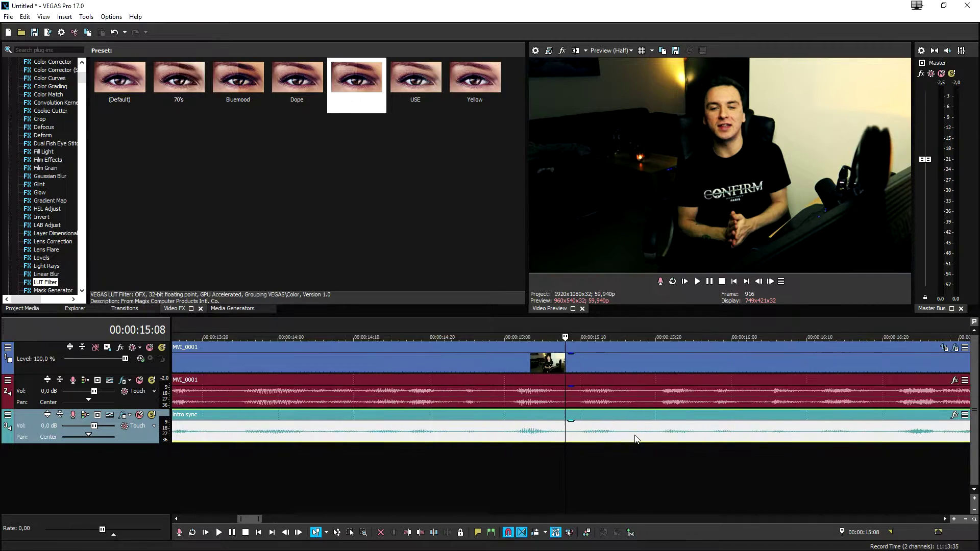
{"action": "scroll", "coordinate": [605, 441], "scroll_direction": "down", "scroll_amount": 3}
{"action": "key", "text": "ctrl+Left"}
{"action": "scroll", "coordinate": [613, 438], "scroll_direction": "up", "scroll_amount": 3}
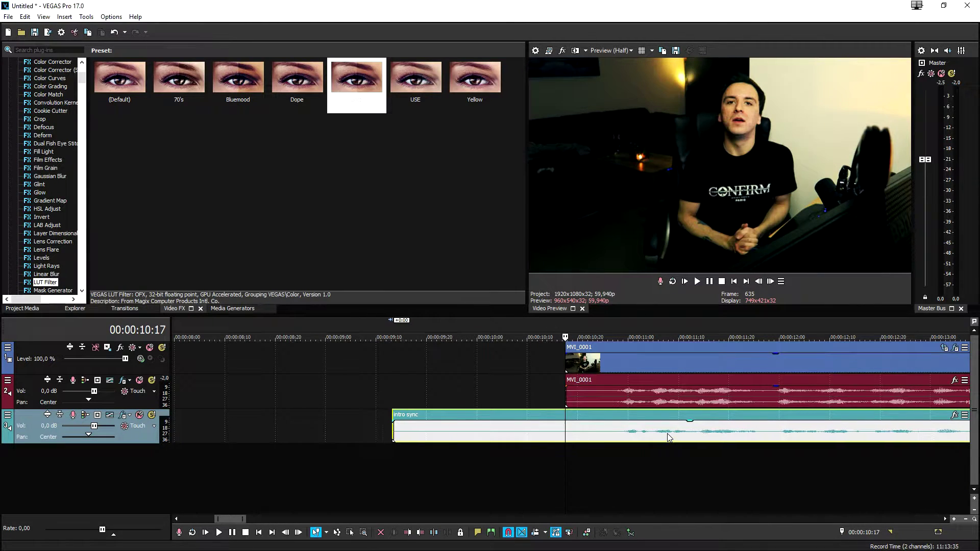
{"action": "key", "text": "space"}
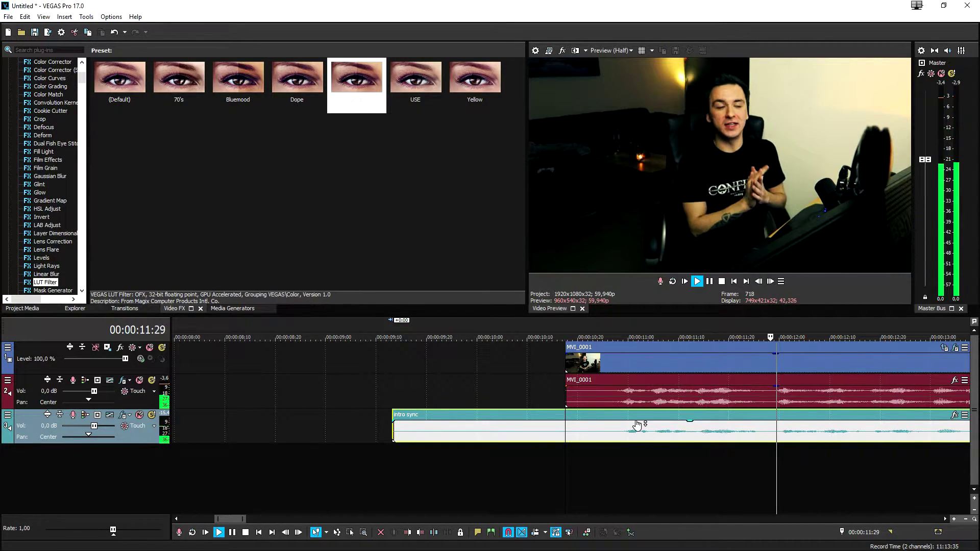
{"action": "scroll", "coordinate": [605, 414], "scroll_direction": "down", "scroll_amount": 1}
{"action": "scroll", "coordinate": [570, 405], "scroll_direction": "down", "scroll_amount": 2}
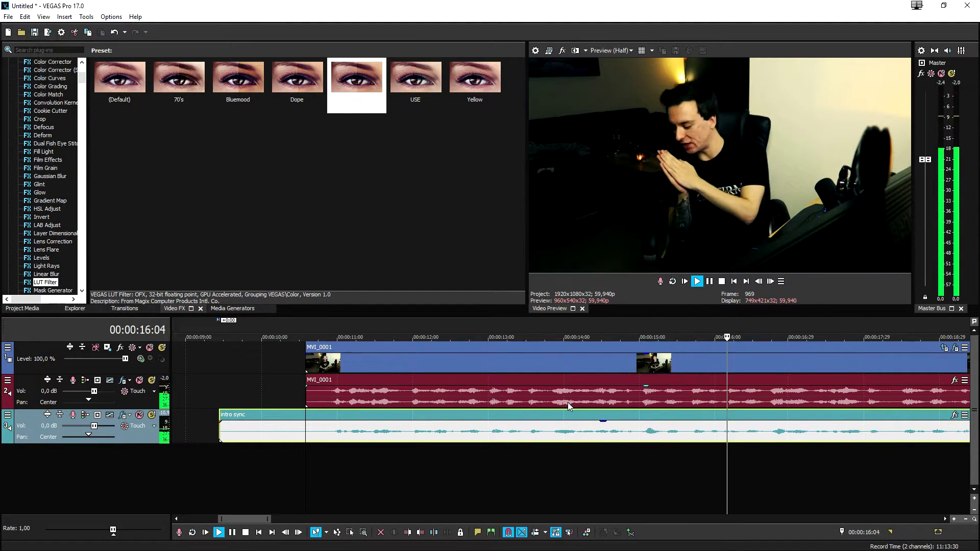
{"action": "key", "text": "space"}
{"action": "scroll", "coordinate": [542, 401], "scroll_direction": "up", "scroll_amount": 2}
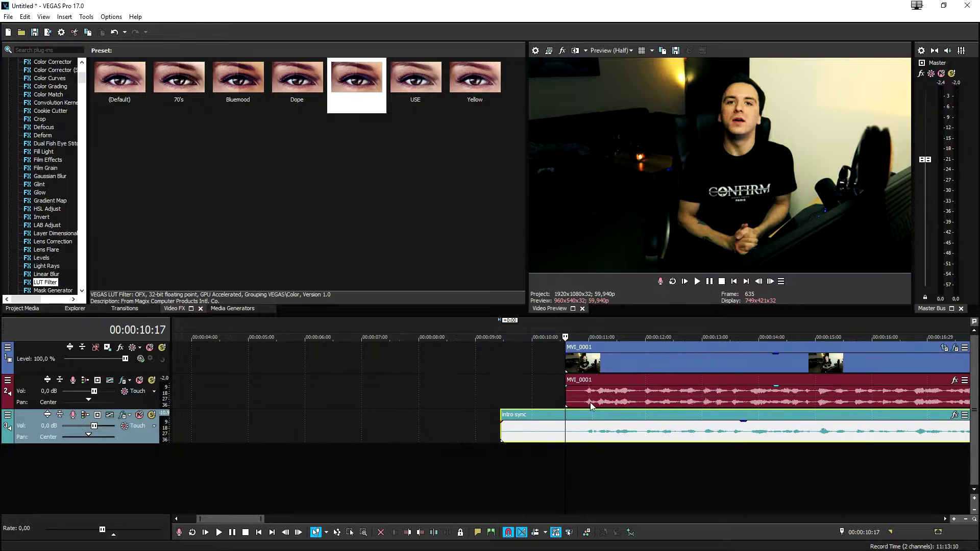
Drag the MVI_0001 camera audio gain from -7.3 to -11.6 dB, then play to compare
{"action": "left_click", "coordinate": [627, 387]}
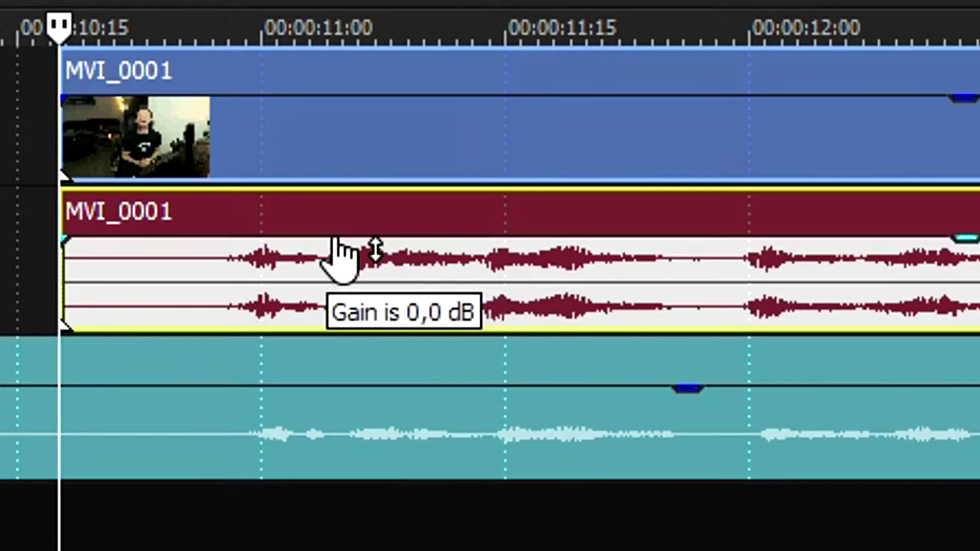
{"action": "mouse_move", "coordinate": [335, 241]}
{"action": "left_mouse_down"}
{"action": "mouse_move", "coordinate": [334, 291]}
{"action": "mouse_move", "coordinate": [335, 252]}
{"action": "left_mouse_up"}
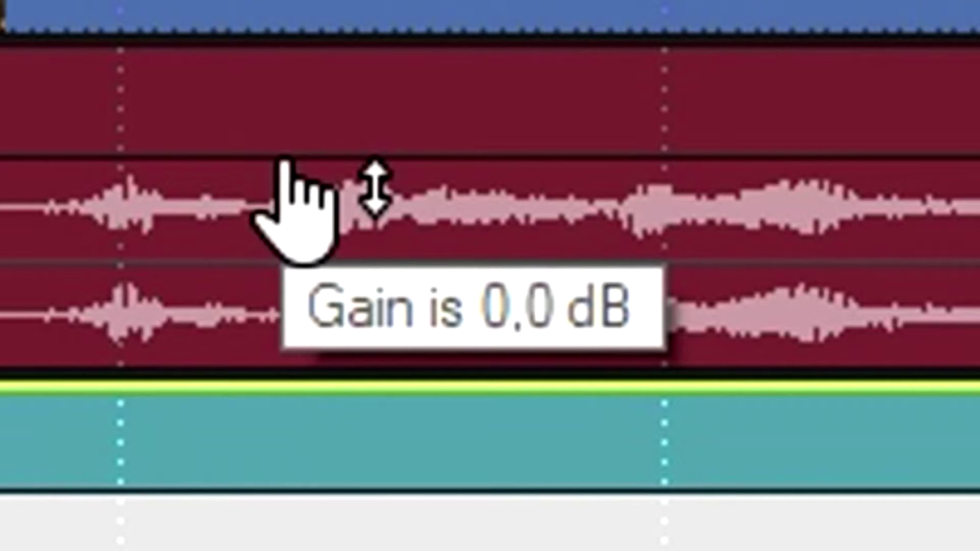
{"action": "left_click_drag", "start_coordinate": [299, 207], "coordinate": [341, 323]}
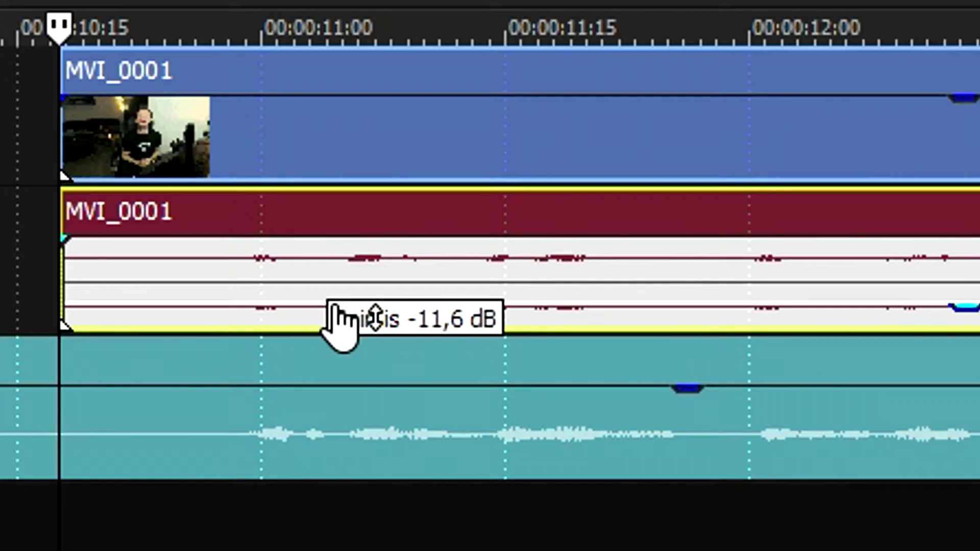
{"action": "key", "text": "space"}
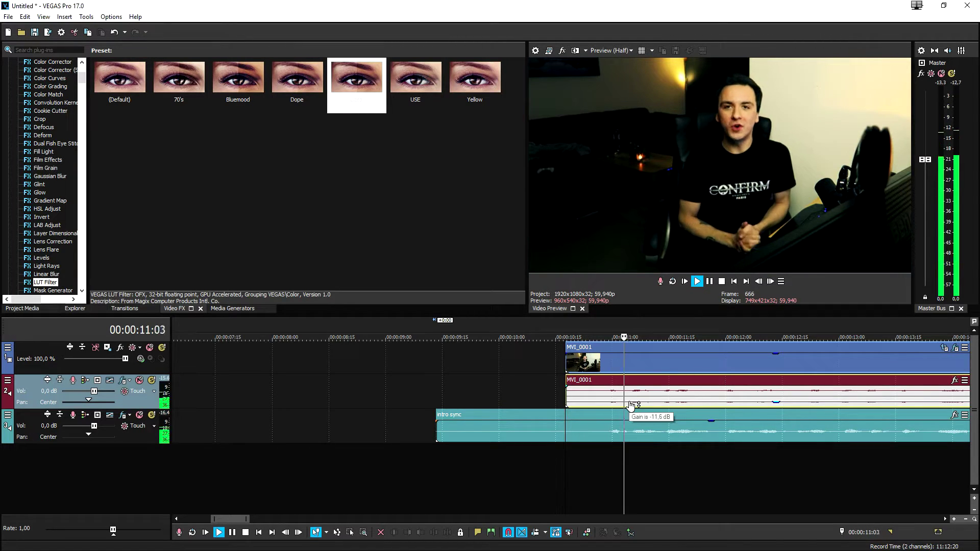
{"action": "key", "text": "space"}
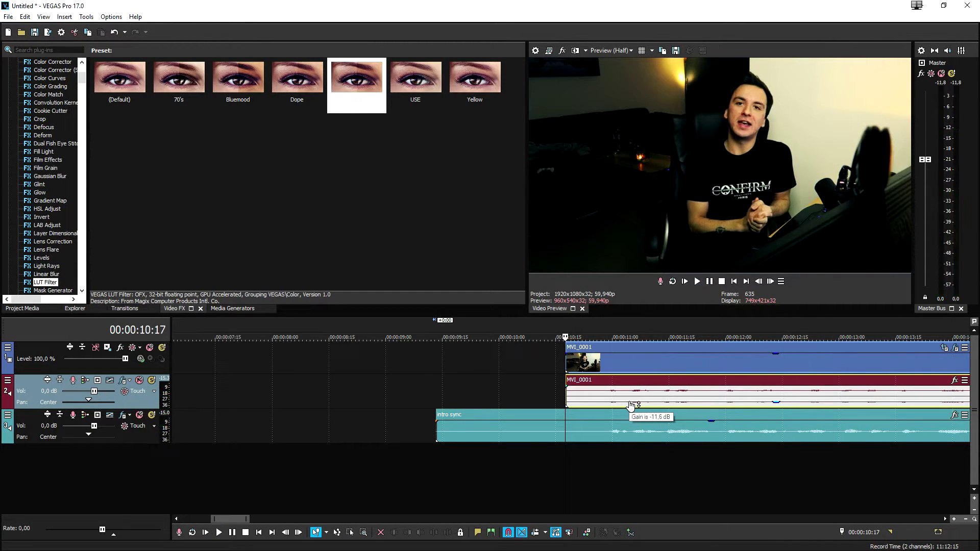
{"action": "scroll", "coordinate": [643, 433], "scroll_direction": "up", "scroll_amount": 3}
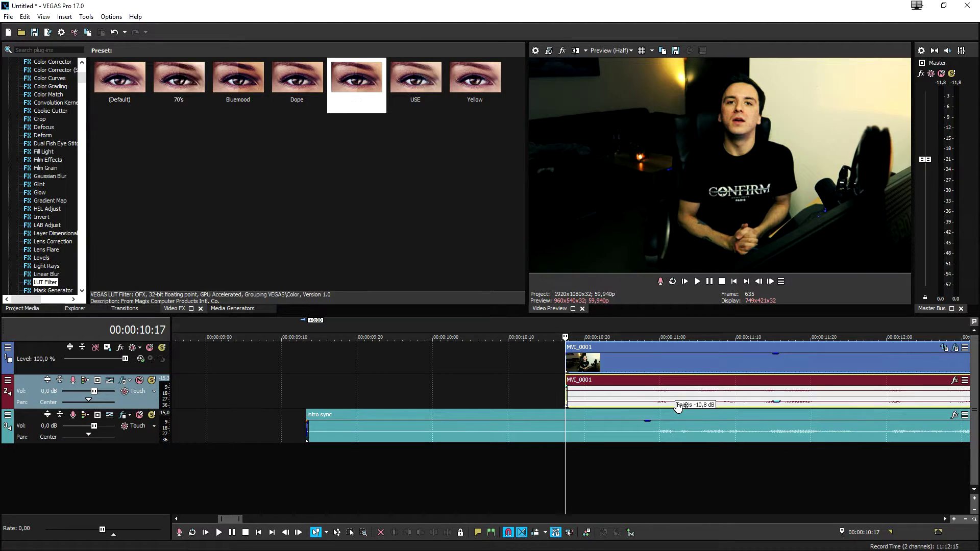
{"action": "scroll", "coordinate": [712, 430], "scroll_direction": "up", "scroll_amount": 3}
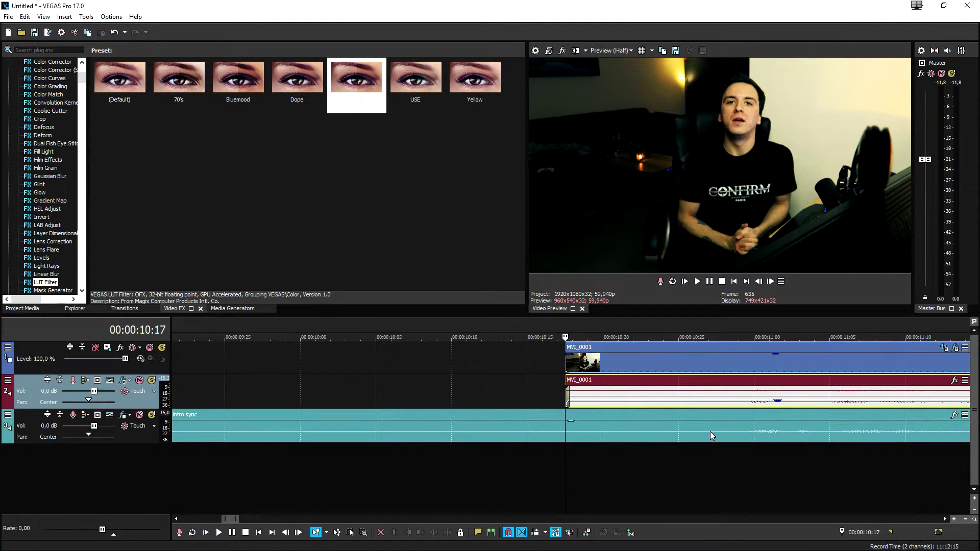
{"action": "scroll", "coordinate": [681, 437], "scroll_direction": "down", "scroll_amount": 3}
{"action": "scroll", "coordinate": [659, 431], "scroll_direction": "up", "scroll_amount": 2}
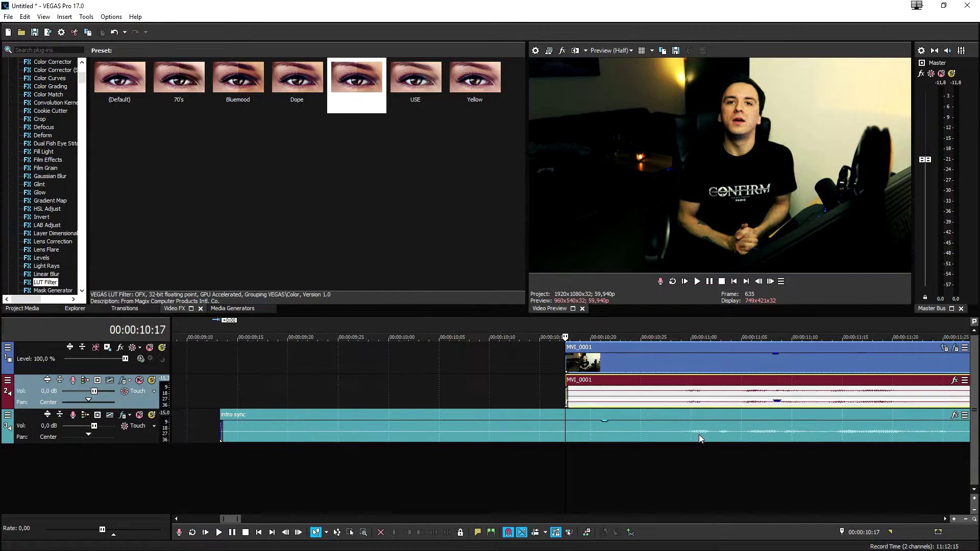
Audition intro sync with the video, then restore the MVI_0001 camera audio gain to 0 dB
{"action": "key", "text": "space"}
{"action": "scroll", "coordinate": [724, 432], "scroll_direction": "down", "scroll_amount": 3}
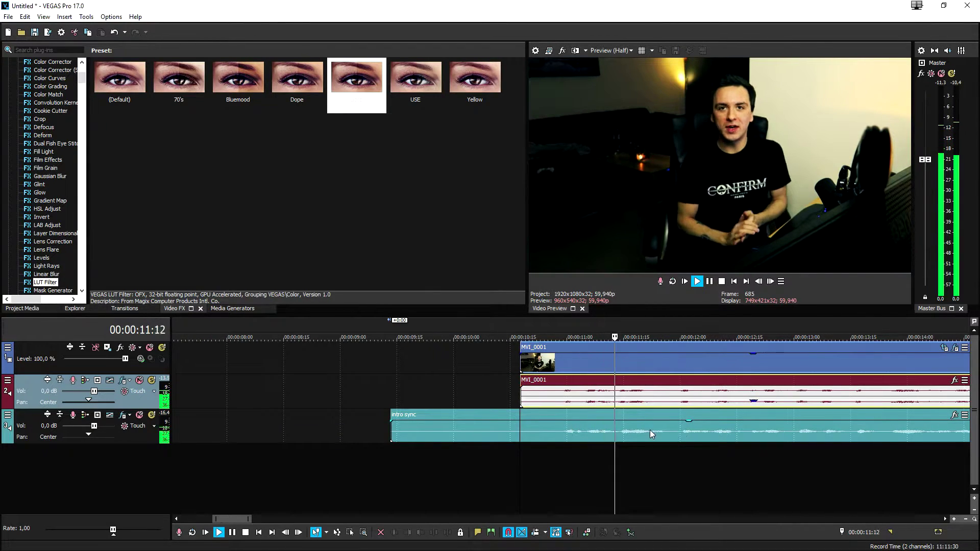
{"action": "scroll", "coordinate": [636, 432], "scroll_direction": "up", "scroll_amount": 4}
{"action": "key", "text": "space"}
{"action": "left_click", "coordinate": [634, 433]}
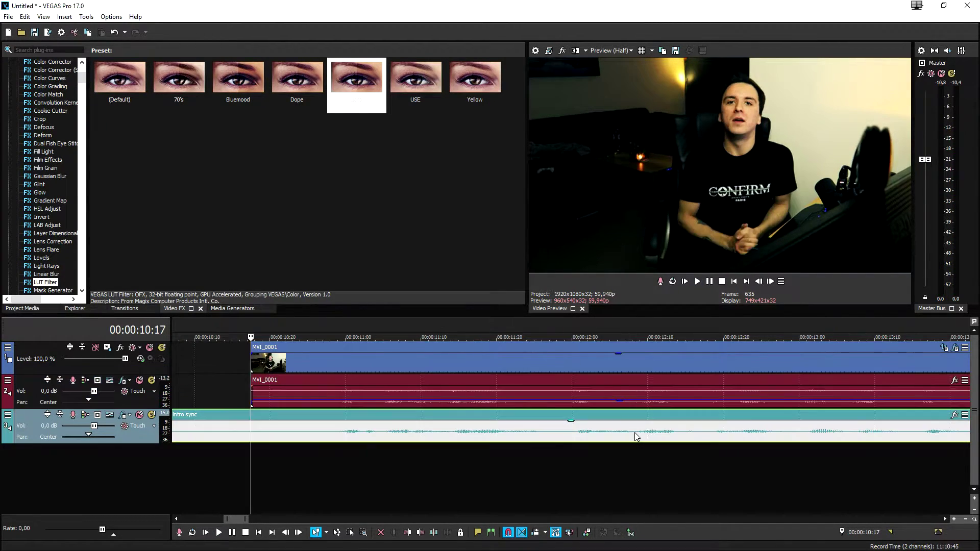
{"action": "key", "text": "space"}
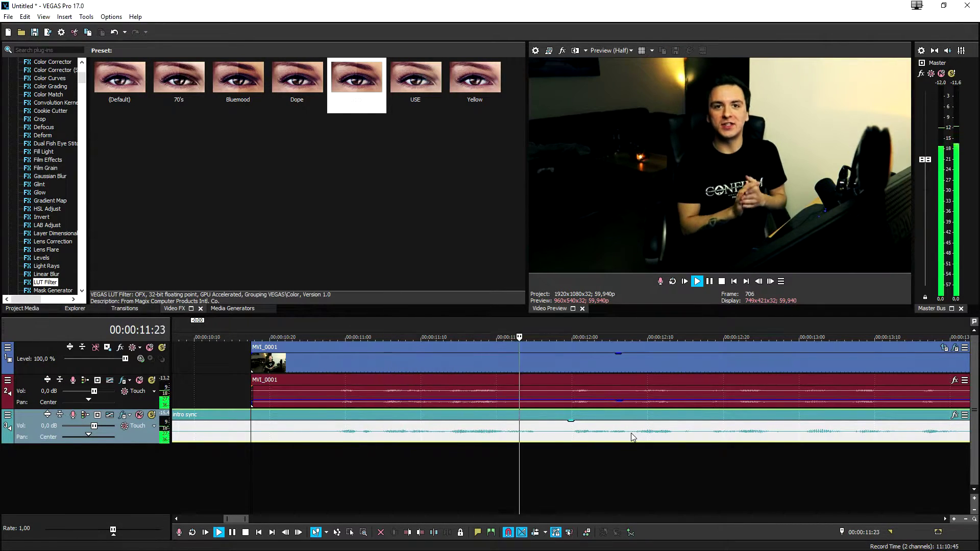
{"action": "scroll", "coordinate": [632, 437], "scroll_direction": "down", "scroll_amount": 2}
{"action": "scroll", "coordinate": [632, 437], "scroll_direction": "down", "scroll_amount": 1}
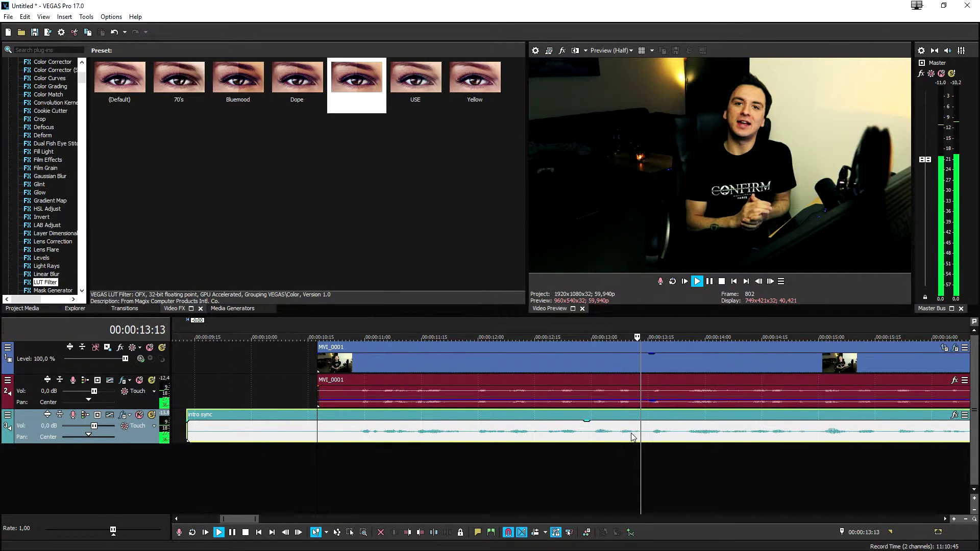
{"action": "scroll", "coordinate": [632, 437], "scroll_direction": "down", "scroll_amount": 2}
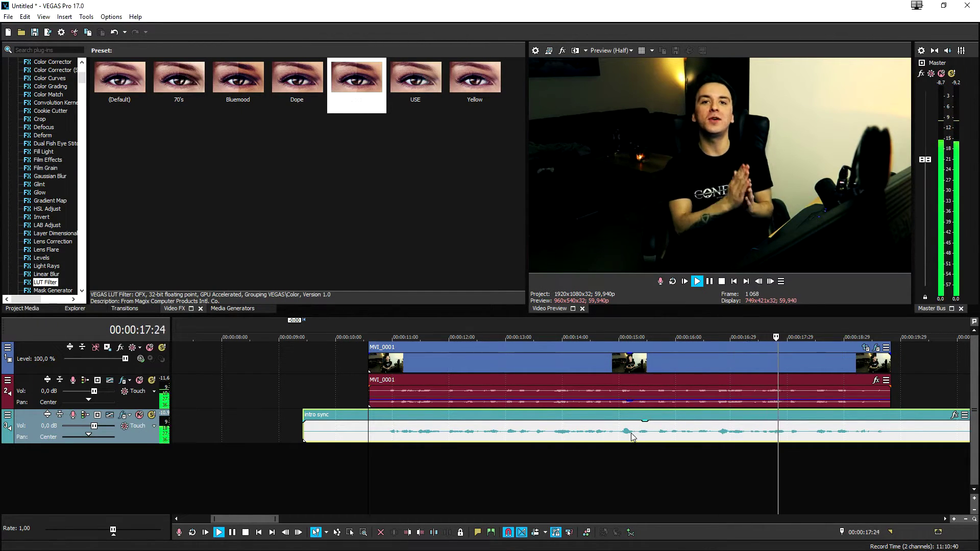
{"action": "key", "text": "space"}
{"action": "scroll", "coordinate": [581, 438], "scroll_direction": "up", "scroll_amount": 3}
{"action": "left_click", "coordinate": [608, 404]}
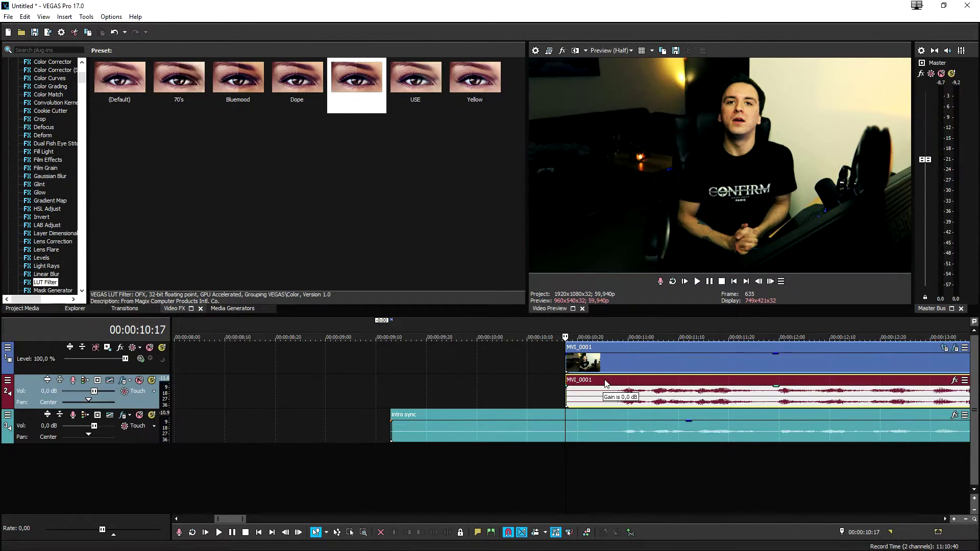
{"action": "scroll", "coordinate": [622, 404], "scroll_direction": "down", "scroll_amount": 2}
{"action": "scroll", "coordinate": [586, 398], "scroll_direction": "up", "scroll_amount": 1}
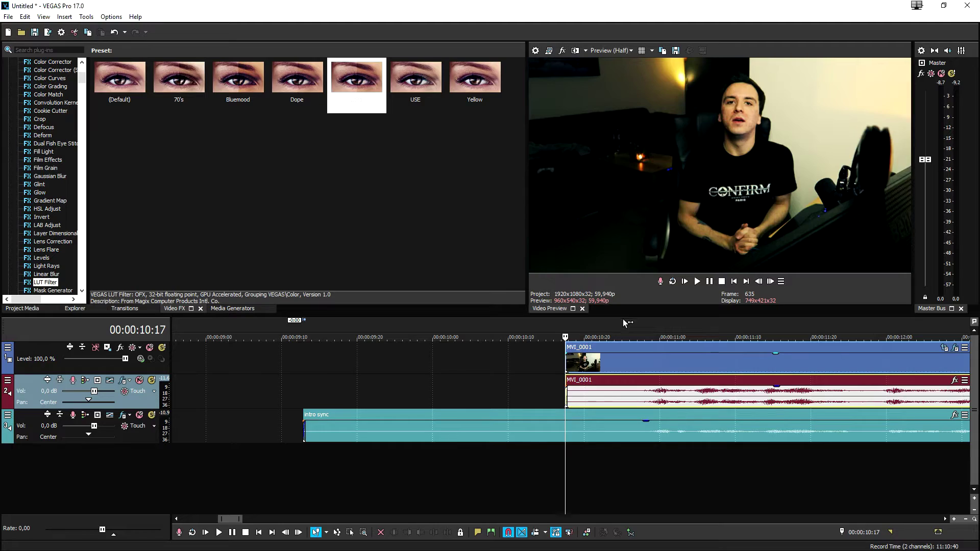
{"action": "scroll", "coordinate": [656, 416], "scroll_direction": "down", "scroll_amount": 2}
{"action": "left_click", "coordinate": [633, 398]}
{"action": "scroll", "coordinate": [598, 398], "scroll_direction": "down", "scroll_amount": 4}
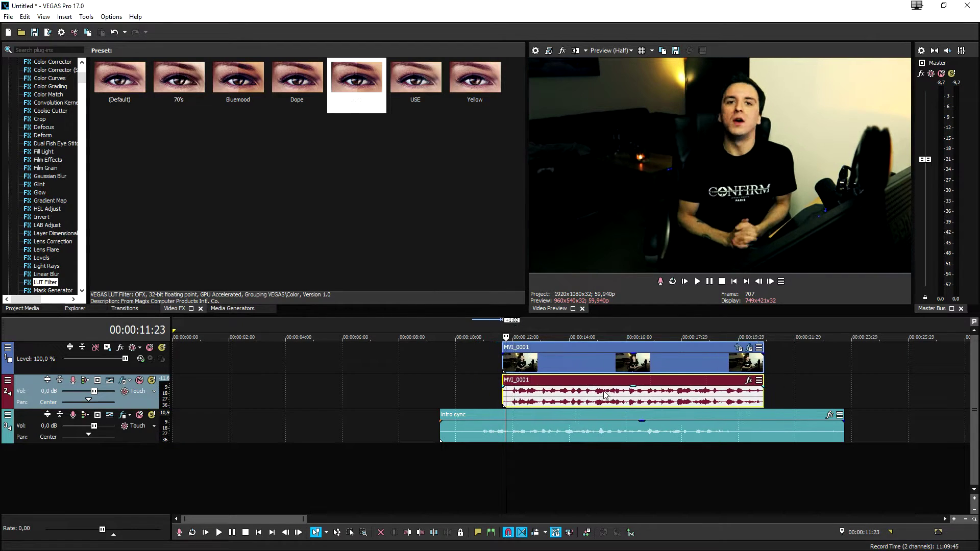
Slide the MVI_0001 clips into sync with intro sync and delete the camera audio clip
{"action": "mouse_move", "coordinate": [590, 398]}
{"action": "left_mouse_down"}
{"action": "mouse_move", "coordinate": [604, 399]}
{"action": "mouse_move", "coordinate": [564, 361]}
{"action": "left_mouse_up"}
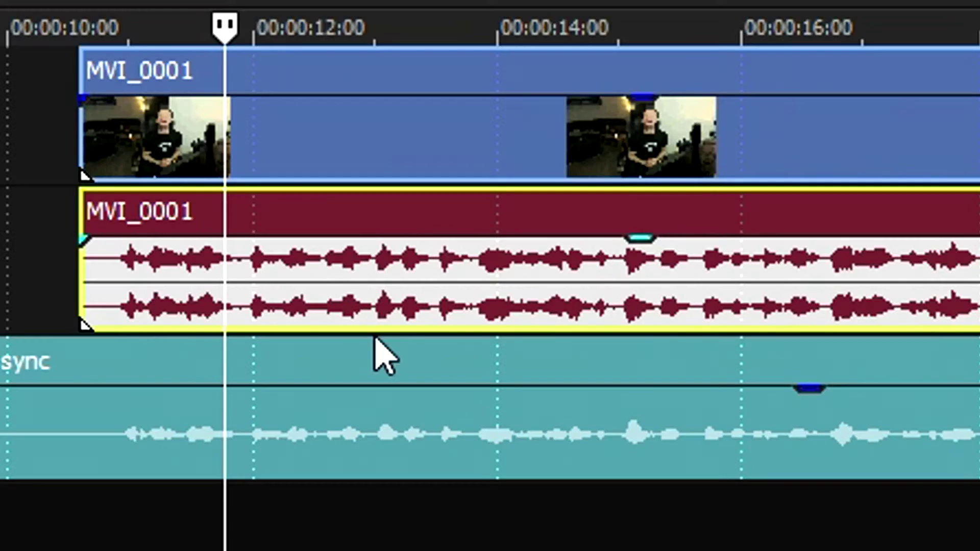
{"action": "scroll", "coordinate": [464, 404], "scroll_direction": "up", "scroll_amount": 2}
{"action": "scroll", "coordinate": [646, 262], "scroll_direction": "up", "scroll_amount": 3}
{"action": "left_click", "coordinate": [622, 280]}
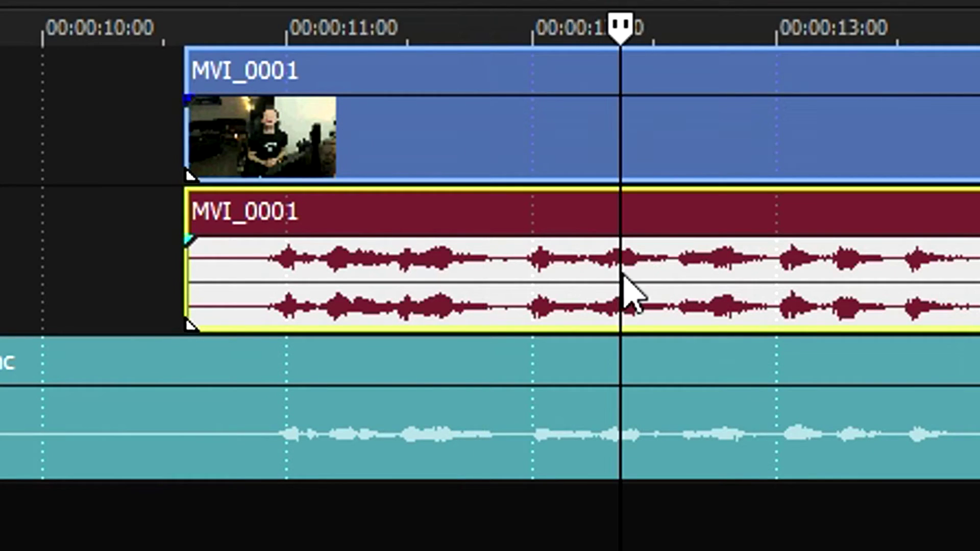
{"action": "left_click", "coordinate": [859, 318]}
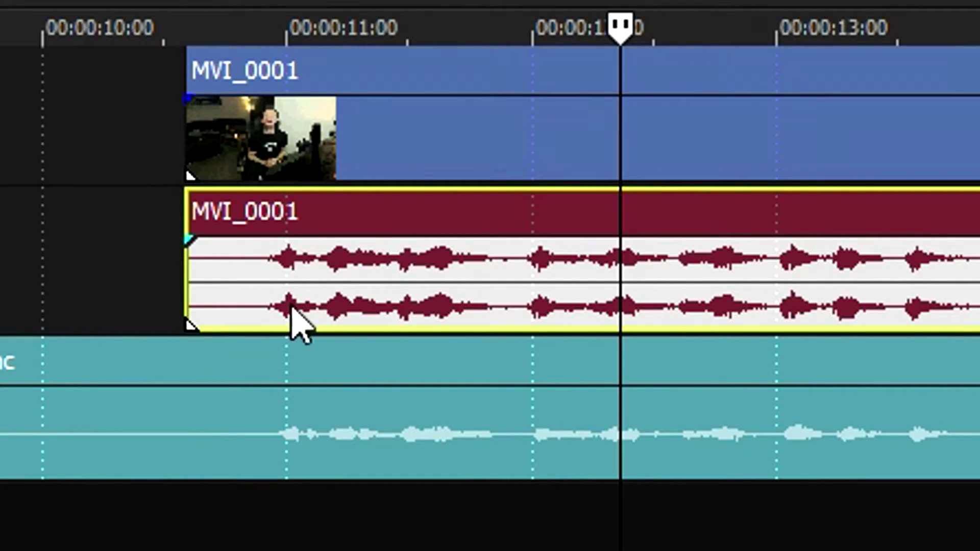
{"action": "key", "text": "Delete"}
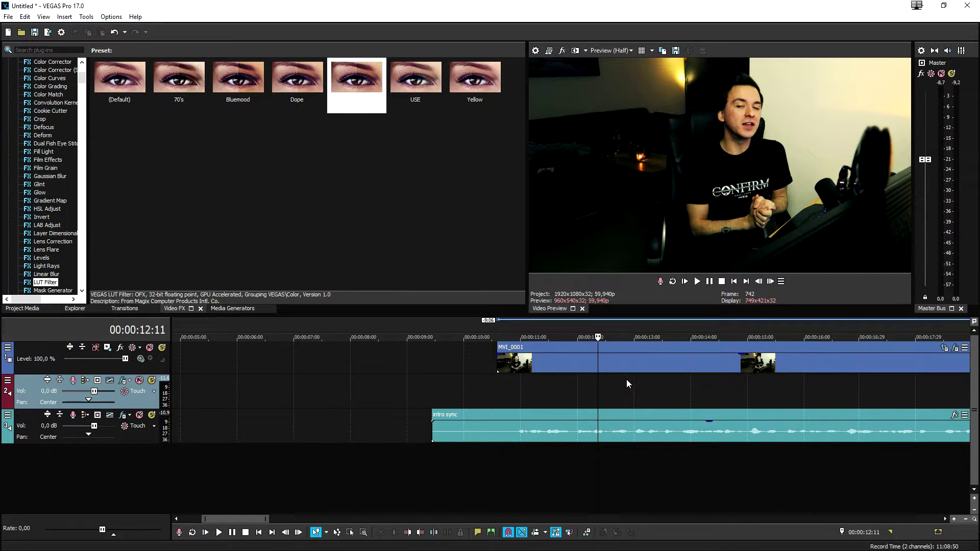
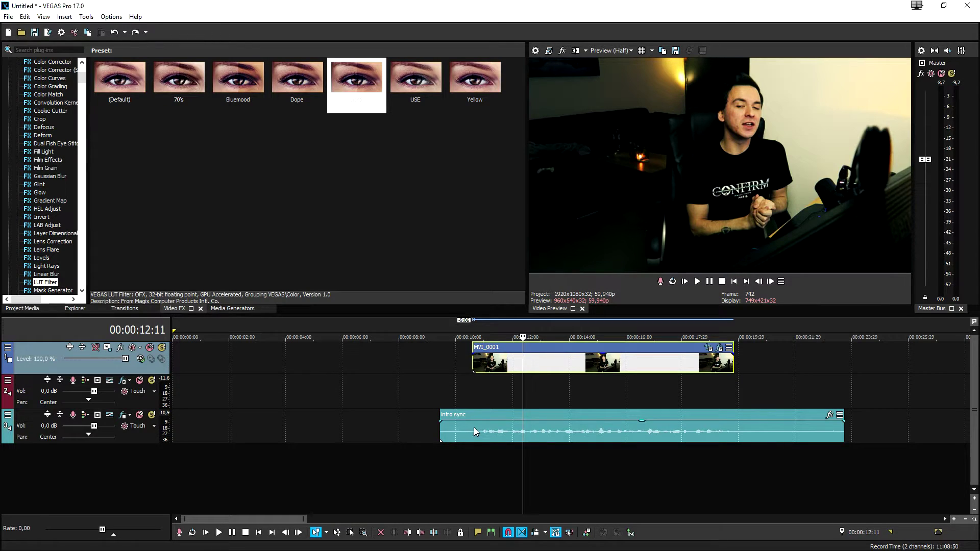
Split the intro sync audio at MVI_0001's start and delete the silent front piece
{"action": "left_click", "coordinate": [471, 426]}
{"action": "scroll", "coordinate": [568, 426], "scroll_direction": "up", "scroll_amount": 3}
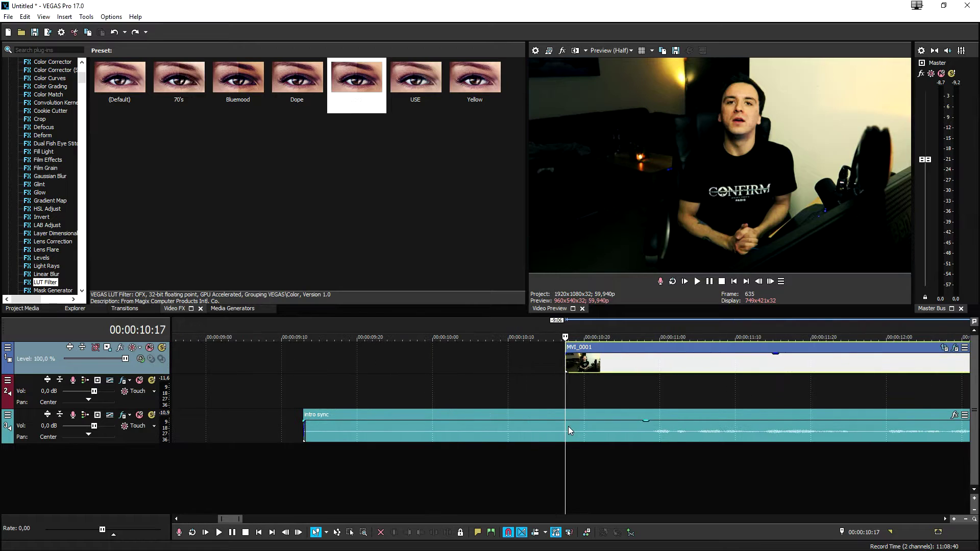
{"action": "scroll", "coordinate": [565, 427], "scroll_direction": "up", "scroll_amount": 3}
{"action": "scroll", "coordinate": [568, 429], "scroll_direction": "down", "scroll_amount": 6}
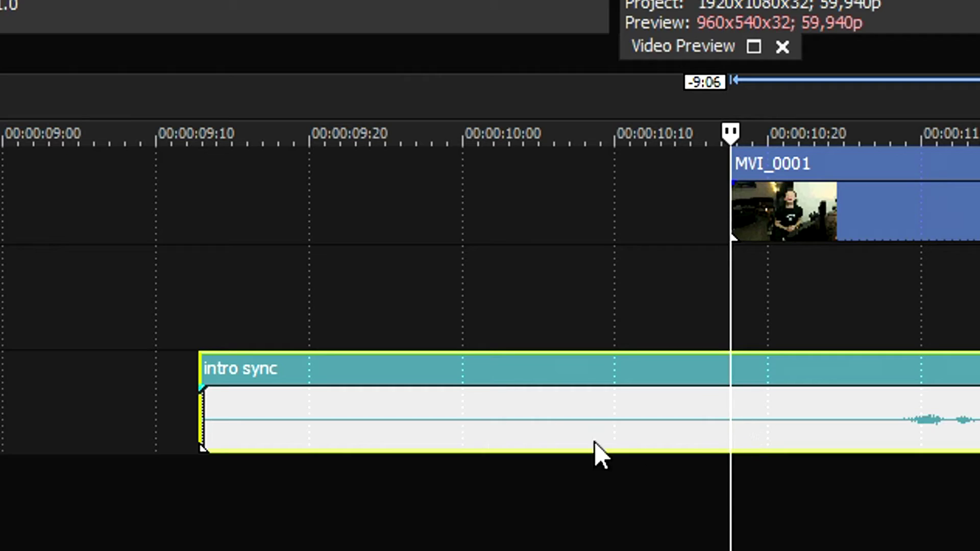
{"action": "key", "text": "s"}
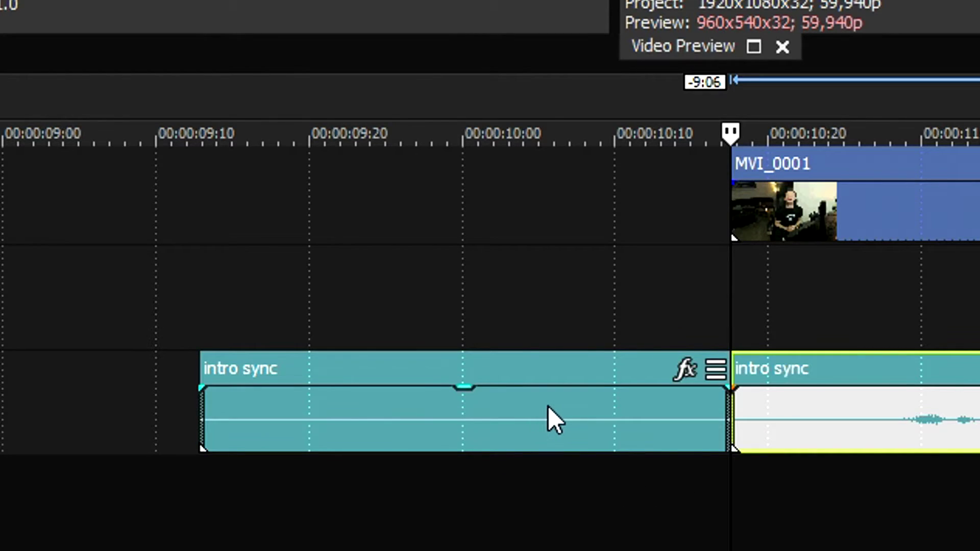
{"action": "left_click", "coordinate": [547, 407]}
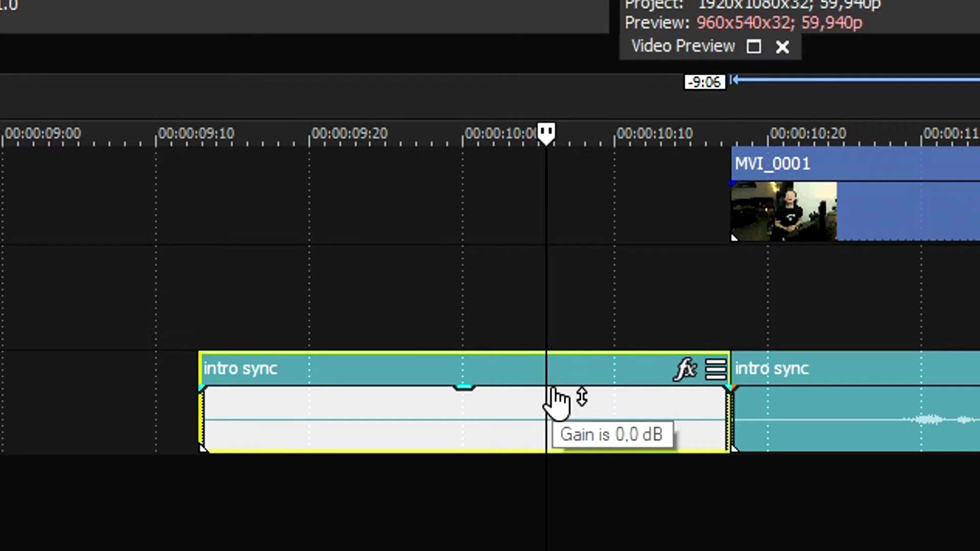
{"action": "left_click", "coordinate": [501, 419]}
{"action": "key", "text": "Delete"}
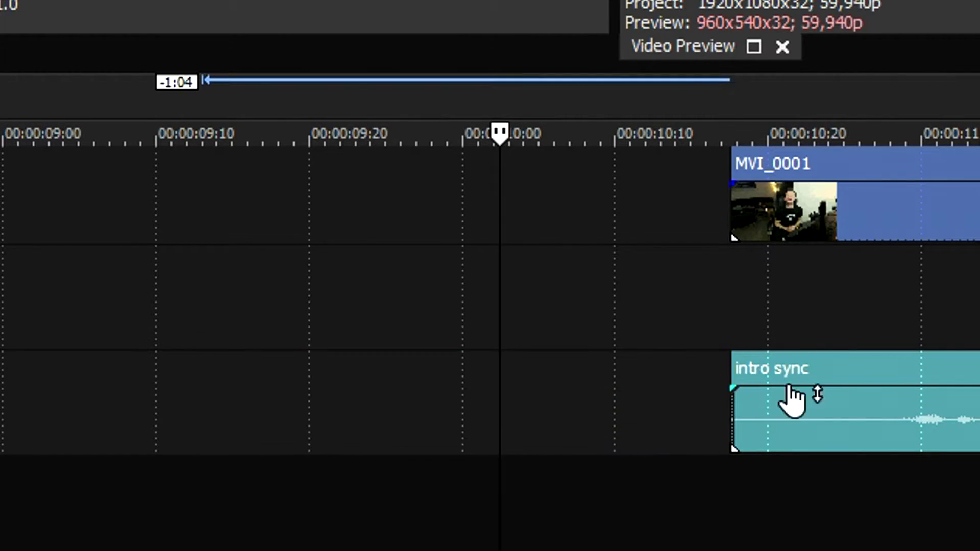
{"action": "left_click", "coordinate": [627, 362]}
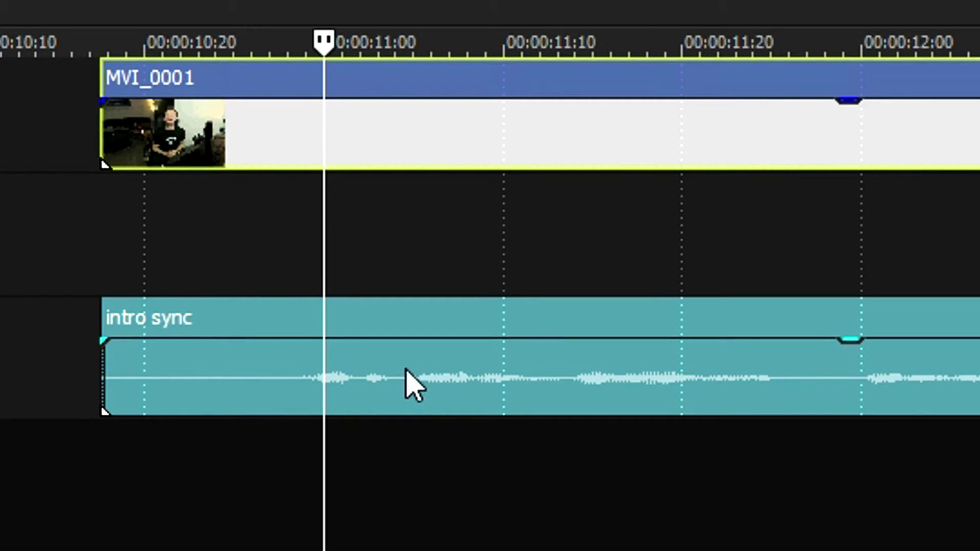
Select both MVI_0001 and the intro sync audio and create a new group from them
{"action": "left_click", "coordinate": [651, 432], "text": "ctrl"}
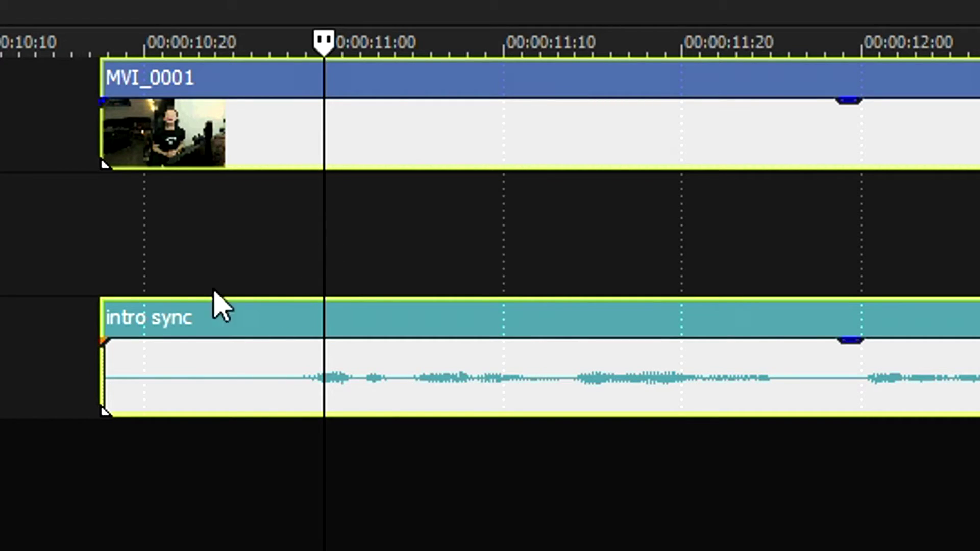
{"action": "scroll", "coordinate": [368, 187], "scroll_direction": "down", "scroll_amount": 3}
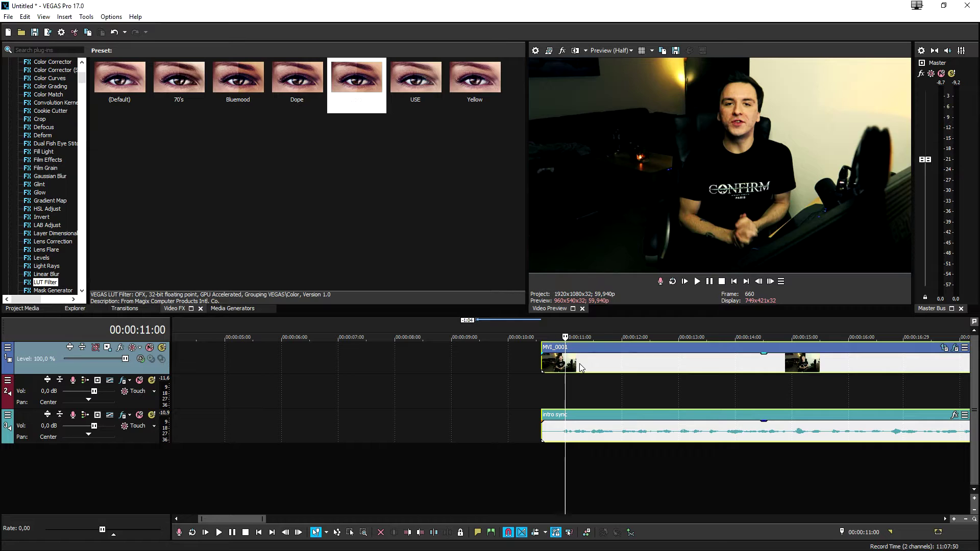
{"action": "right_click", "coordinate": [580, 364]}
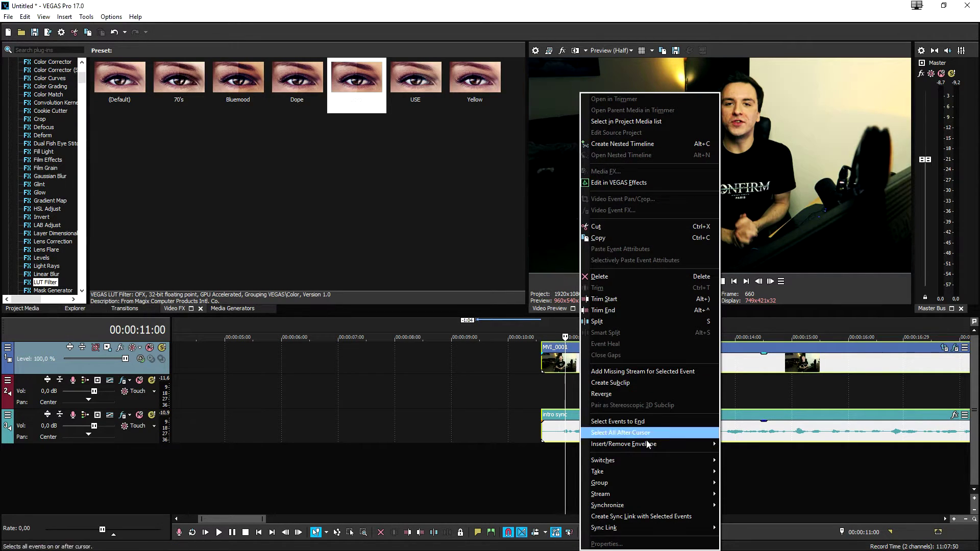
{"action": "mouse_move", "coordinate": [293, 413]}
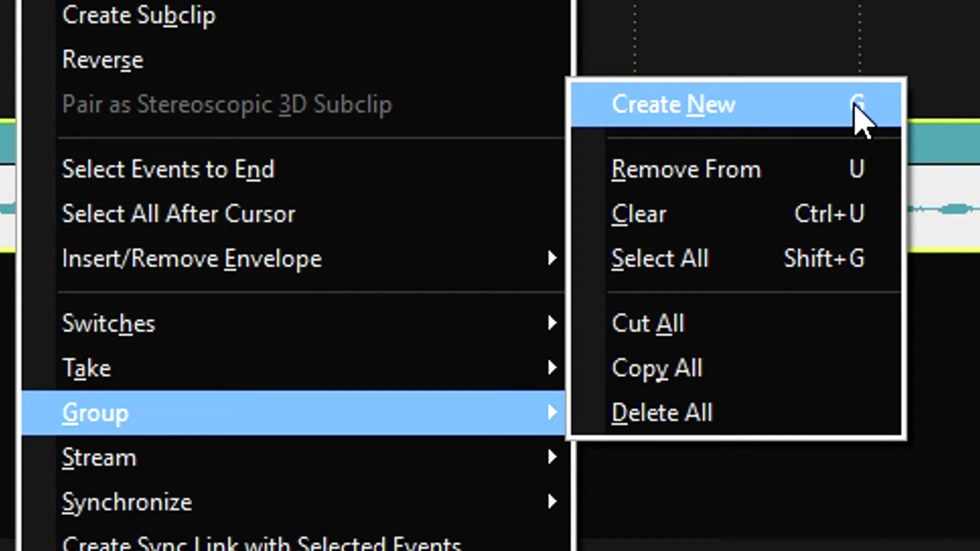
{"action": "left_click", "coordinate": [861, 119]}
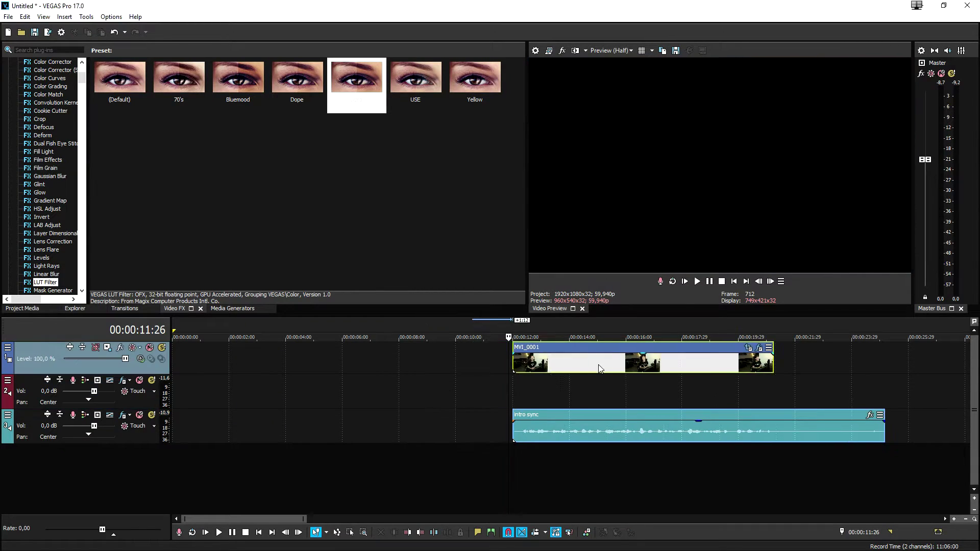
Drag the grouped MVI_0001 and intro sync audio later along the timeline
{"action": "left_click_drag", "start_coordinate": [600, 369], "coordinate": [454, 366]}
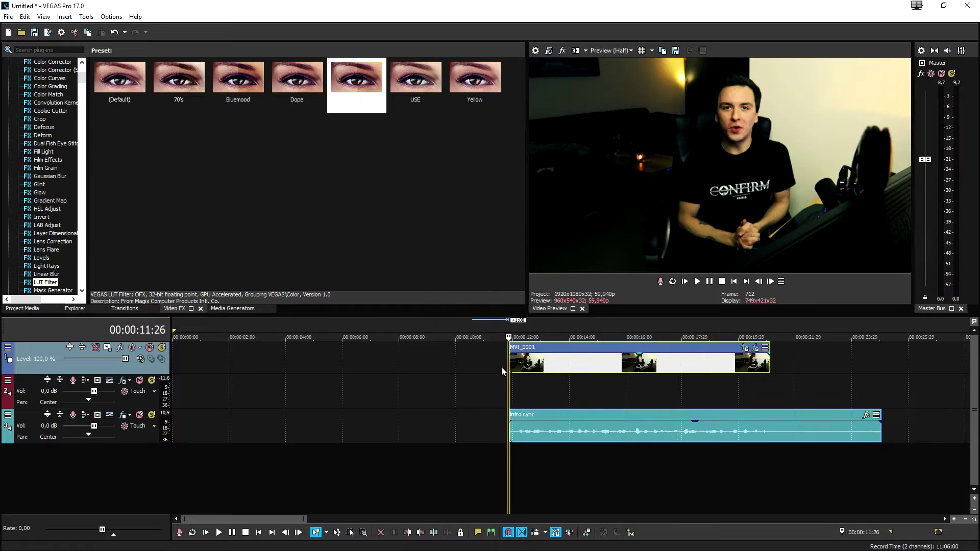
{"action": "scroll", "coordinate": [644, 368], "scroll_direction": "down", "scroll_amount": 4}
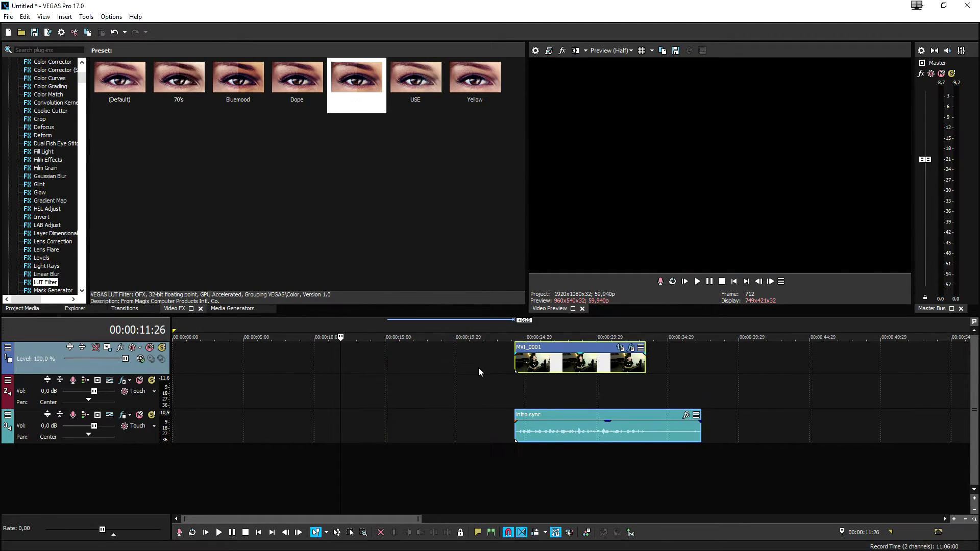
{"action": "left_click_drag", "start_coordinate": [455, 366], "coordinate": [491, 368]}
{"action": "left_click", "coordinate": [673, 375]}
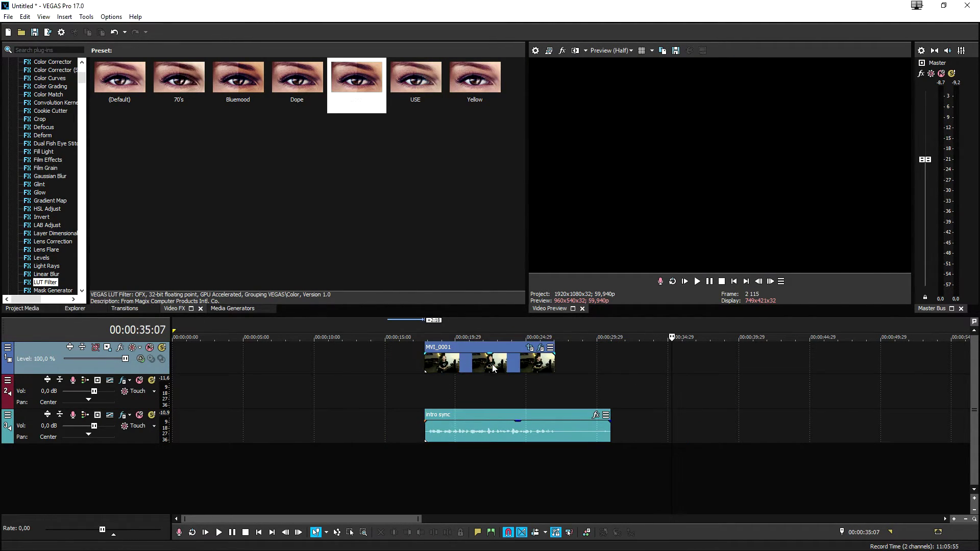
Test the group with a split and drag at the playhead, then undo it
{"action": "left_click", "coordinate": [473, 364]}
{"action": "scroll", "coordinate": [575, 374], "scroll_direction": "up", "scroll_amount": 3}
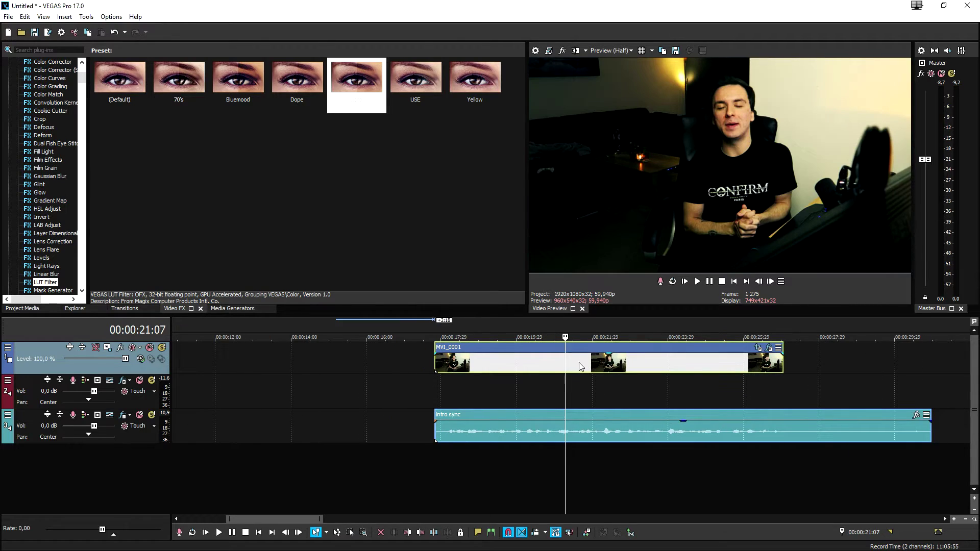
{"action": "key", "text": "s"}
{"action": "left_click", "coordinate": [596, 372]}
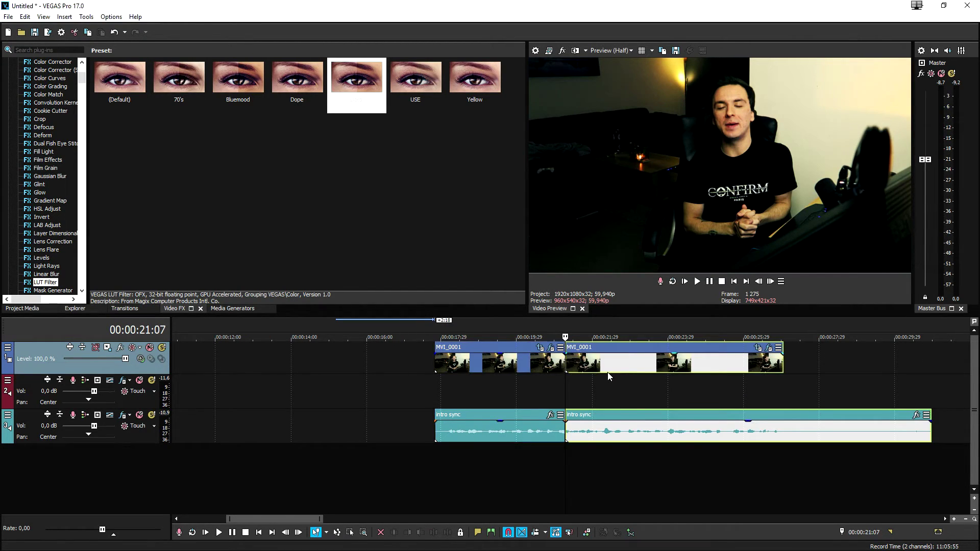
{"action": "left_click_drag", "start_coordinate": [621, 369], "coordinate": [671, 364]}
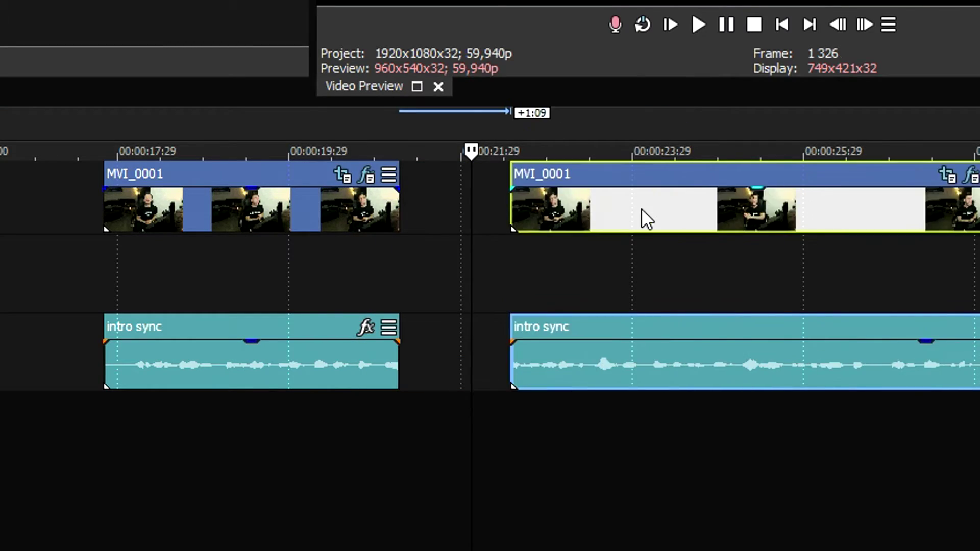
{"action": "key", "text": "ctrl+z"}
{"action": "key", "text": "ctrl+z"}
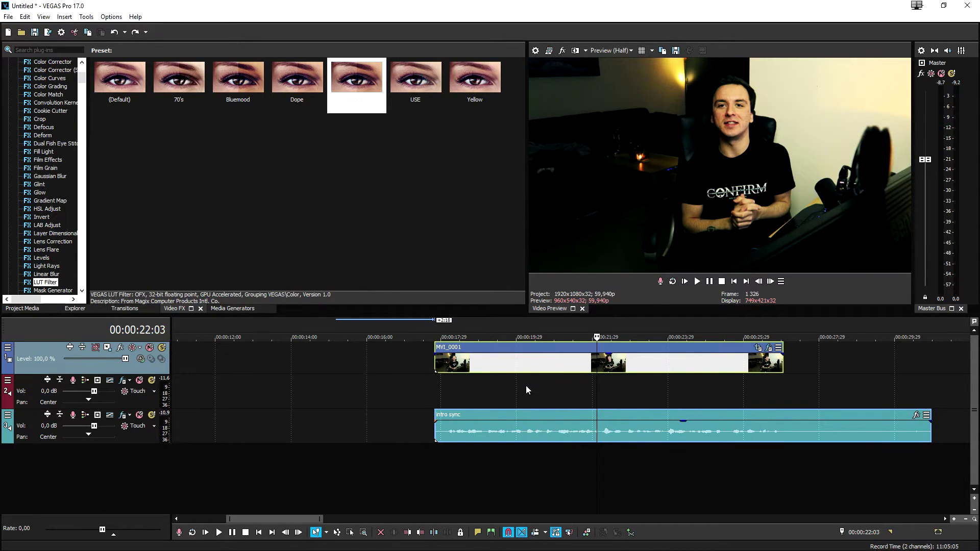
{"action": "left_click", "coordinate": [526, 390]}
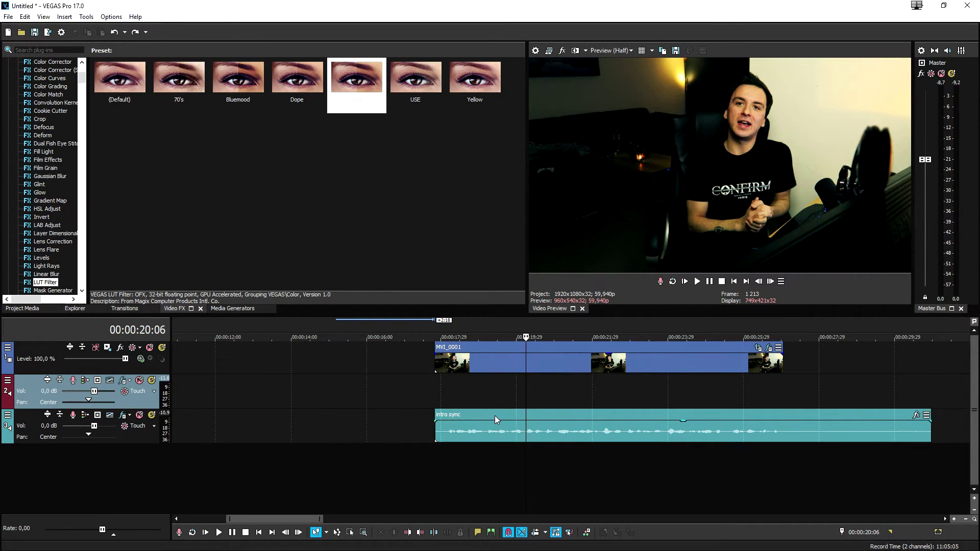
Move the intro sync audio up from track 3 to track 2, beneath MVI_0001
{"action": "left_click_drag", "start_coordinate": [495, 416], "coordinate": [498, 404]}
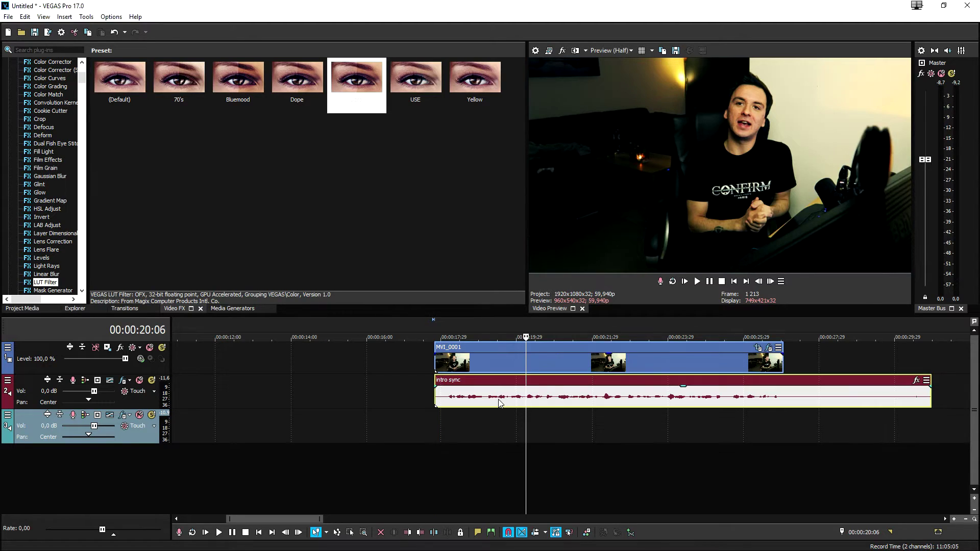
{"action": "scroll", "coordinate": [496, 400], "scroll_direction": "down", "scroll_amount": 3}
{"action": "scroll", "coordinate": [495, 400], "scroll_direction": "up", "scroll_amount": 2}
{"action": "left_click", "coordinate": [526, 368]}
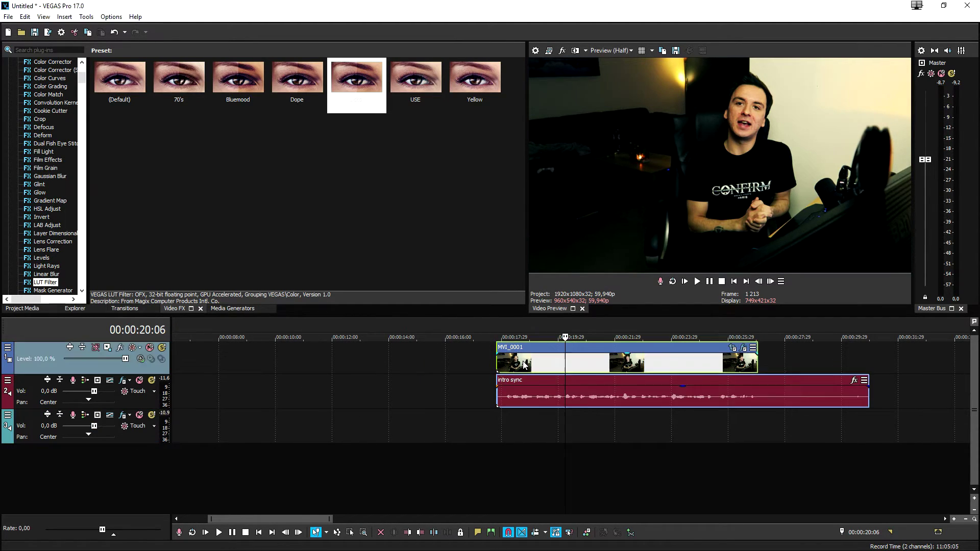
{"action": "left_click", "coordinate": [494, 358]}
{"action": "scroll", "coordinate": [679, 384], "scroll_direction": "up", "scroll_amount": 3}
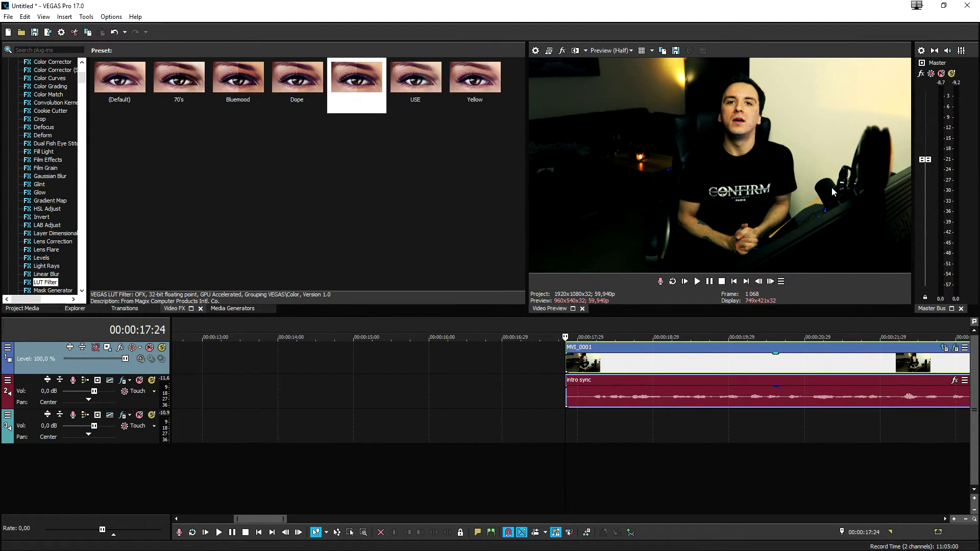
{"action": "scroll", "coordinate": [650, 365], "scroll_direction": "down", "scroll_amount": 2}
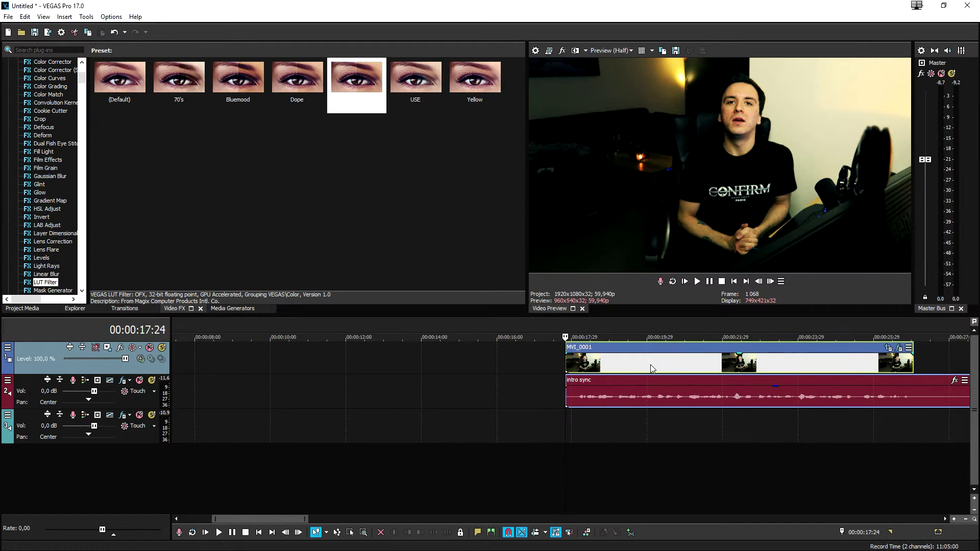
Place the playhead at the clip start near 17 seconds and play the grouped clips
{"action": "left_click", "coordinate": [654, 364]}
{"action": "left_click", "coordinate": [701, 338]}
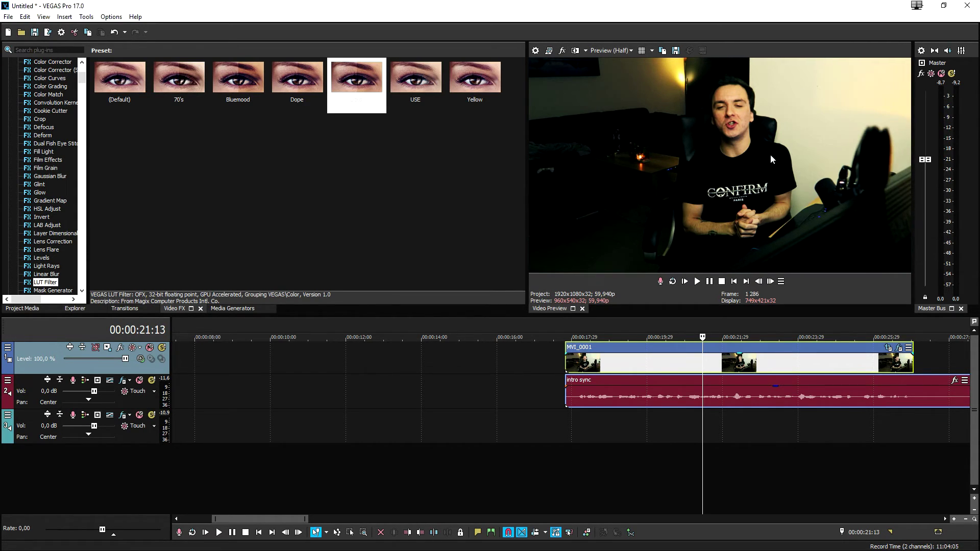
{"action": "left_click", "coordinate": [571, 368]}
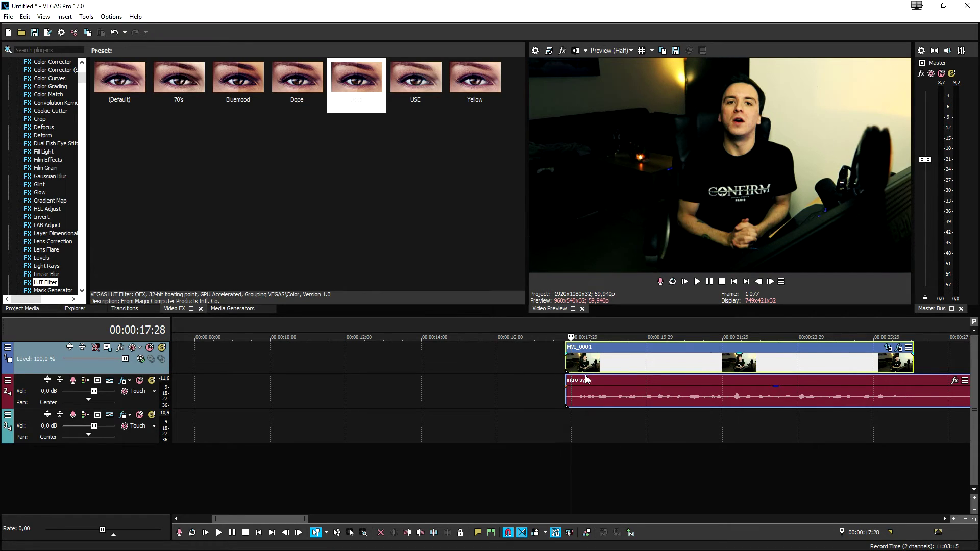
{"action": "left_click", "coordinate": [563, 359]}
{"action": "scroll", "coordinate": [611, 374], "scroll_direction": "down", "scroll_amount": 2}
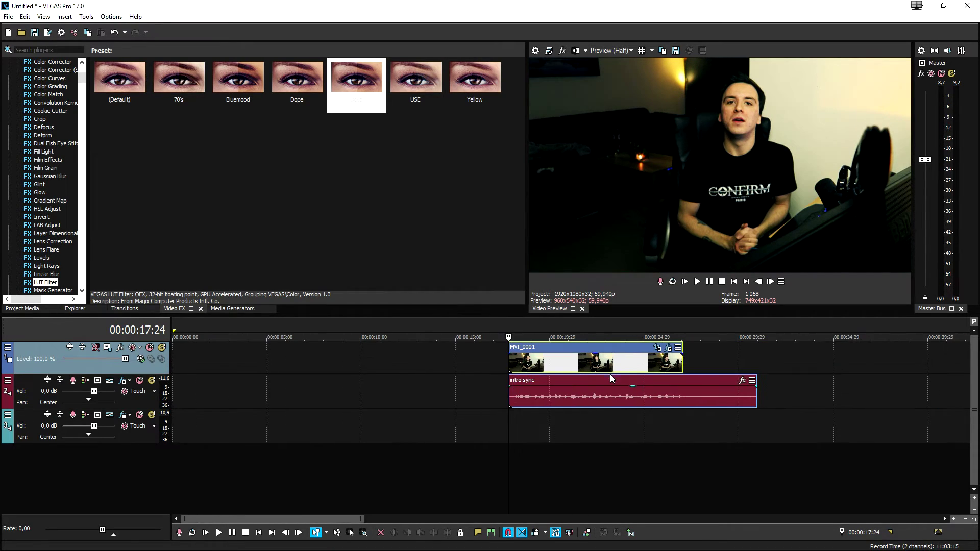
{"action": "scroll", "coordinate": [606, 371], "scroll_direction": "up", "scroll_amount": 2}
{"action": "key", "text": "space"}
{"action": "scroll", "coordinate": [732, 383], "scroll_direction": "down", "scroll_amount": 1}
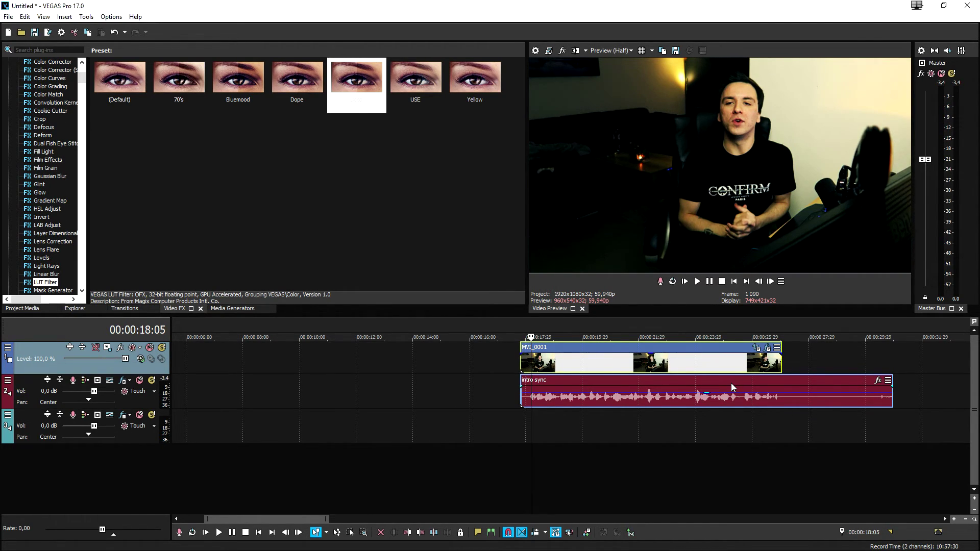
{"action": "scroll", "coordinate": [731, 383], "scroll_direction": "up", "scroll_amount": 1}
{"action": "left_click", "coordinate": [605, 365]}
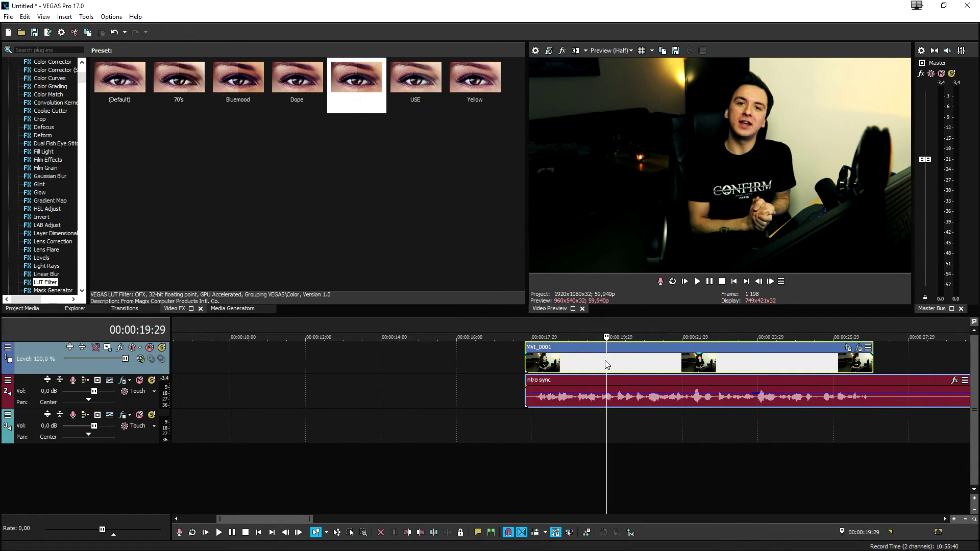
{"action": "left_click", "coordinate": [605, 360]}
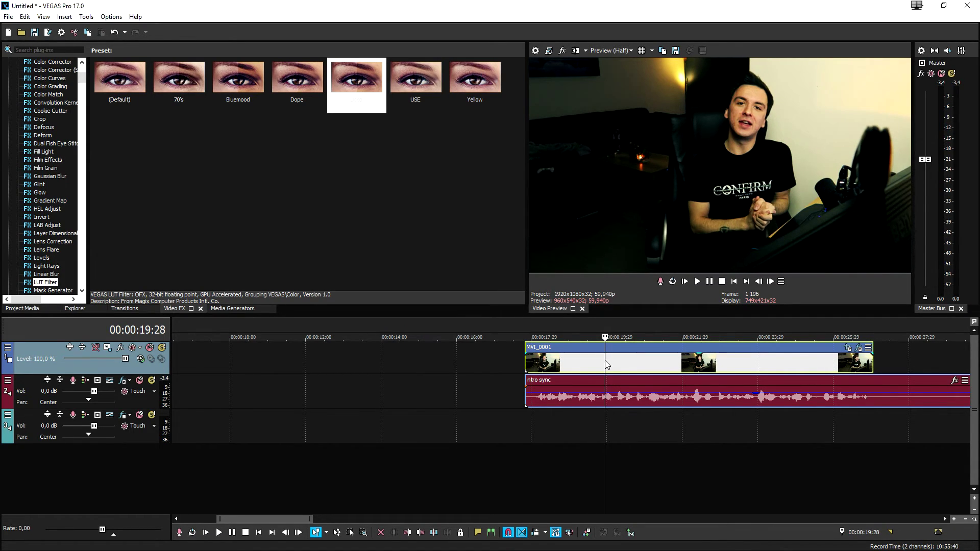